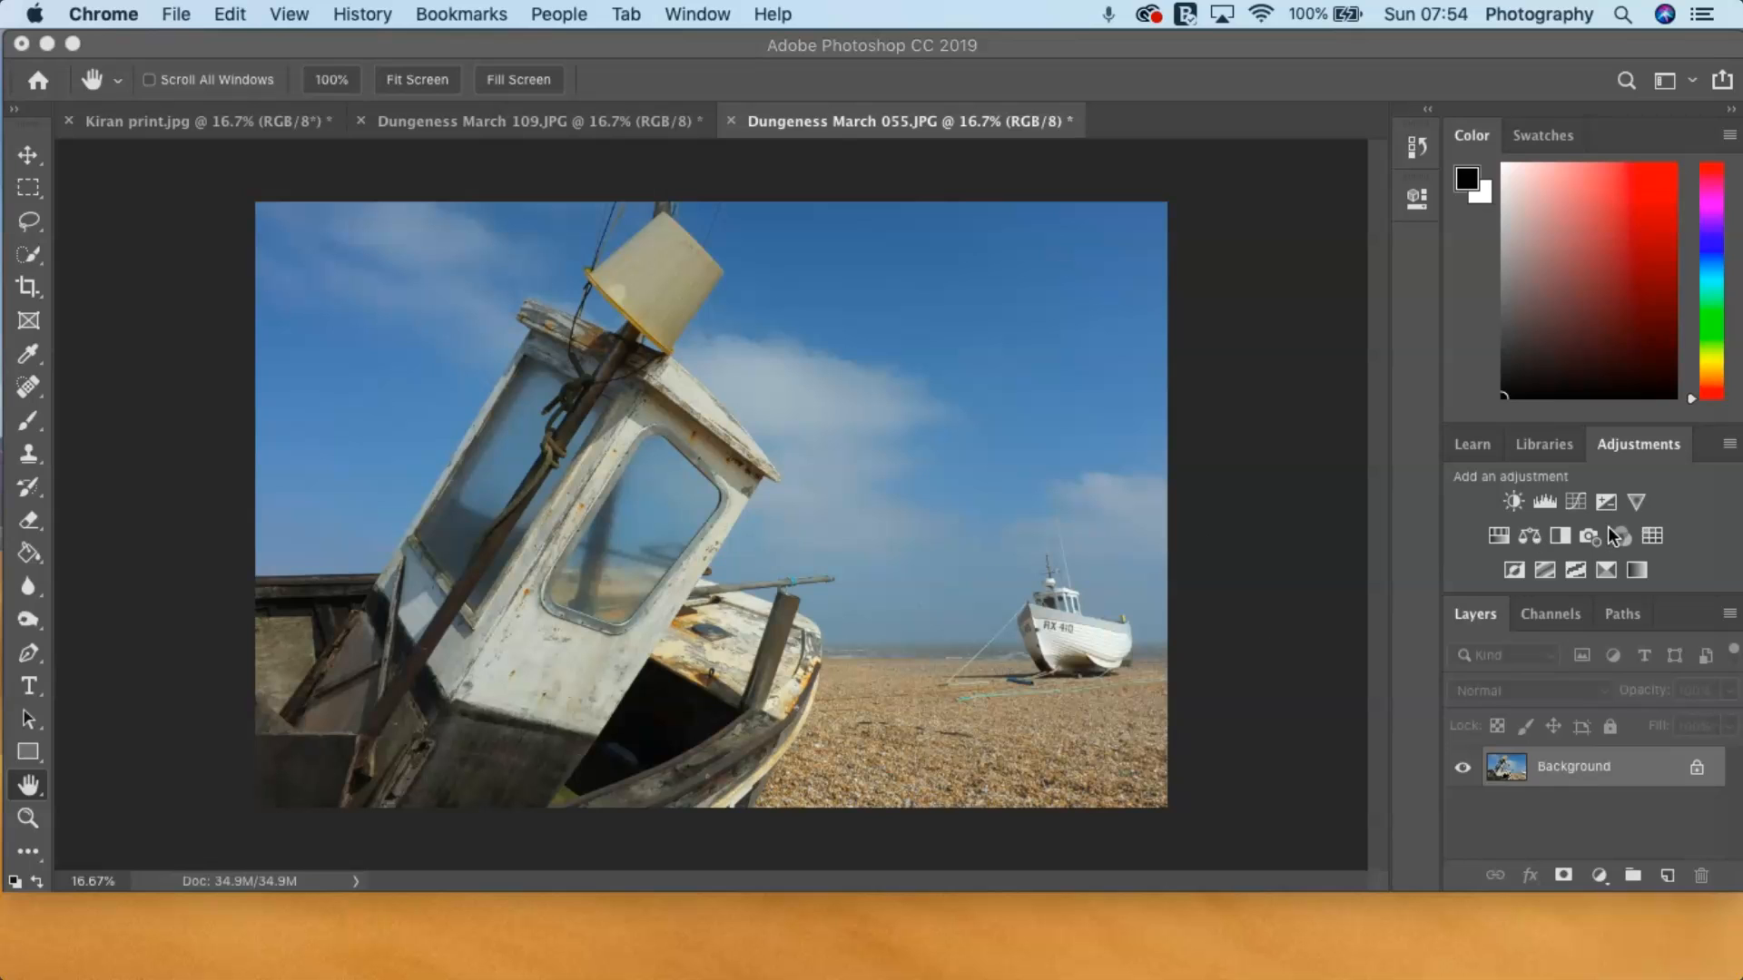
- Add a Levels adjustment layer to the boat photo and bring the white and black input points slightly inward
left_click(1544, 502)
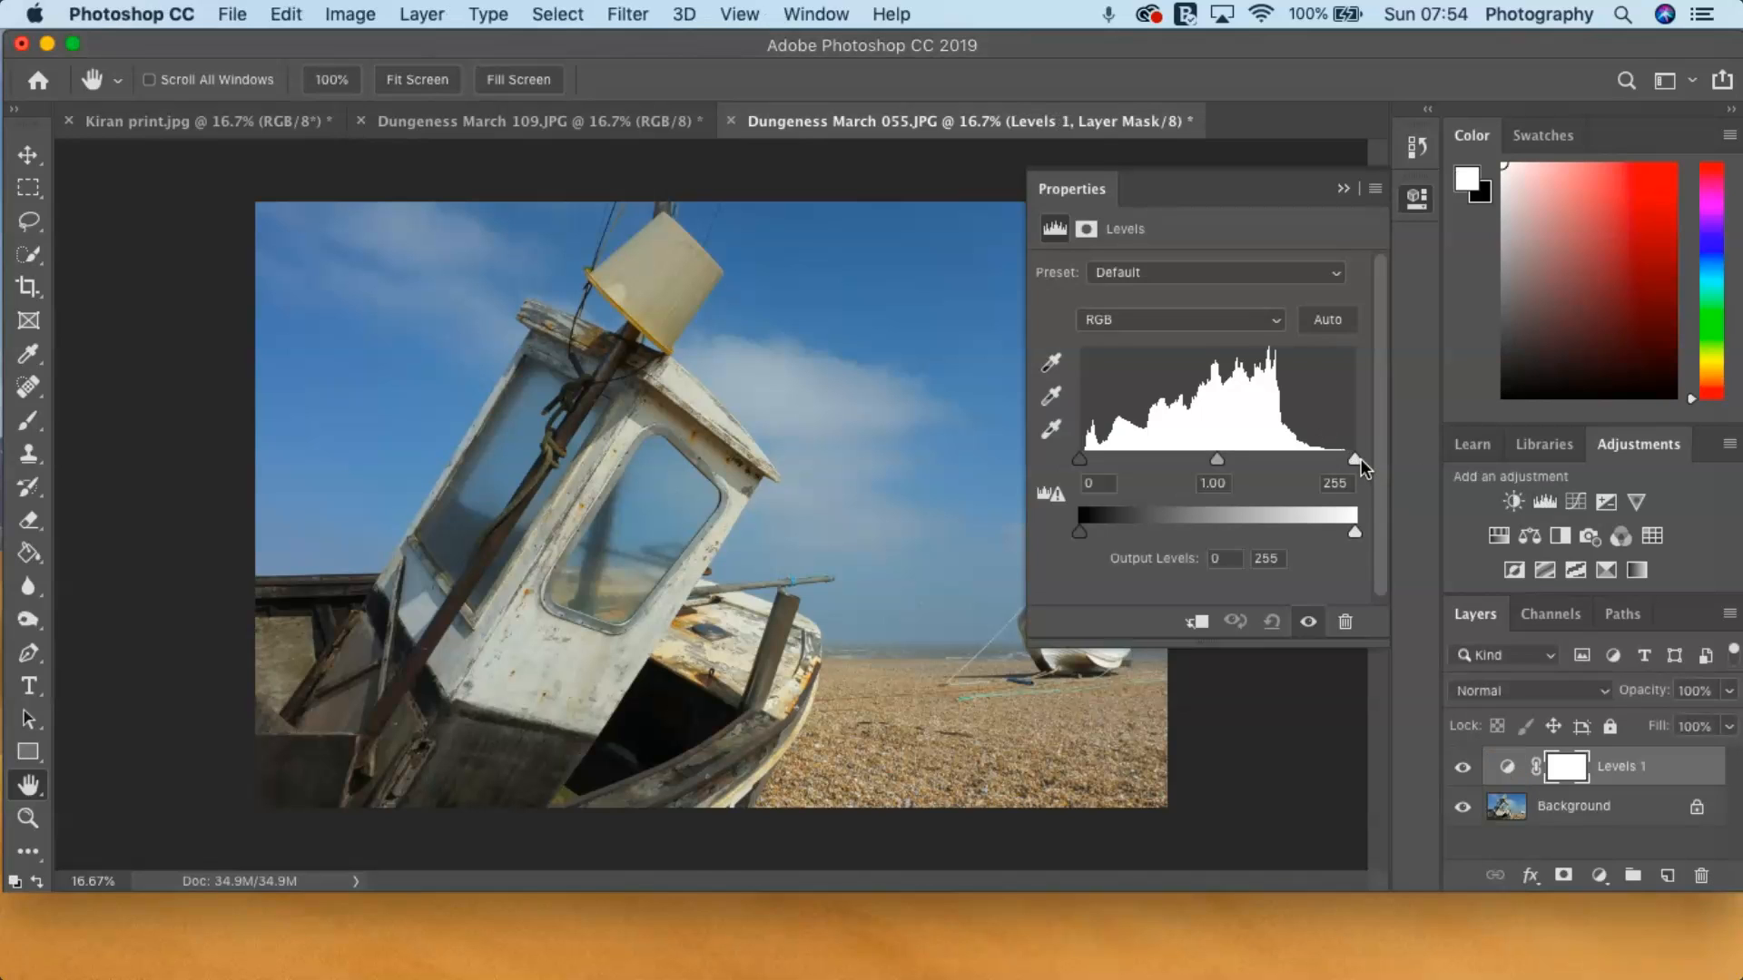
left_click_drag(1352, 461, 1345, 457)
left_click_drag(1078, 459, 1084, 464)
left_click(1338, 187)
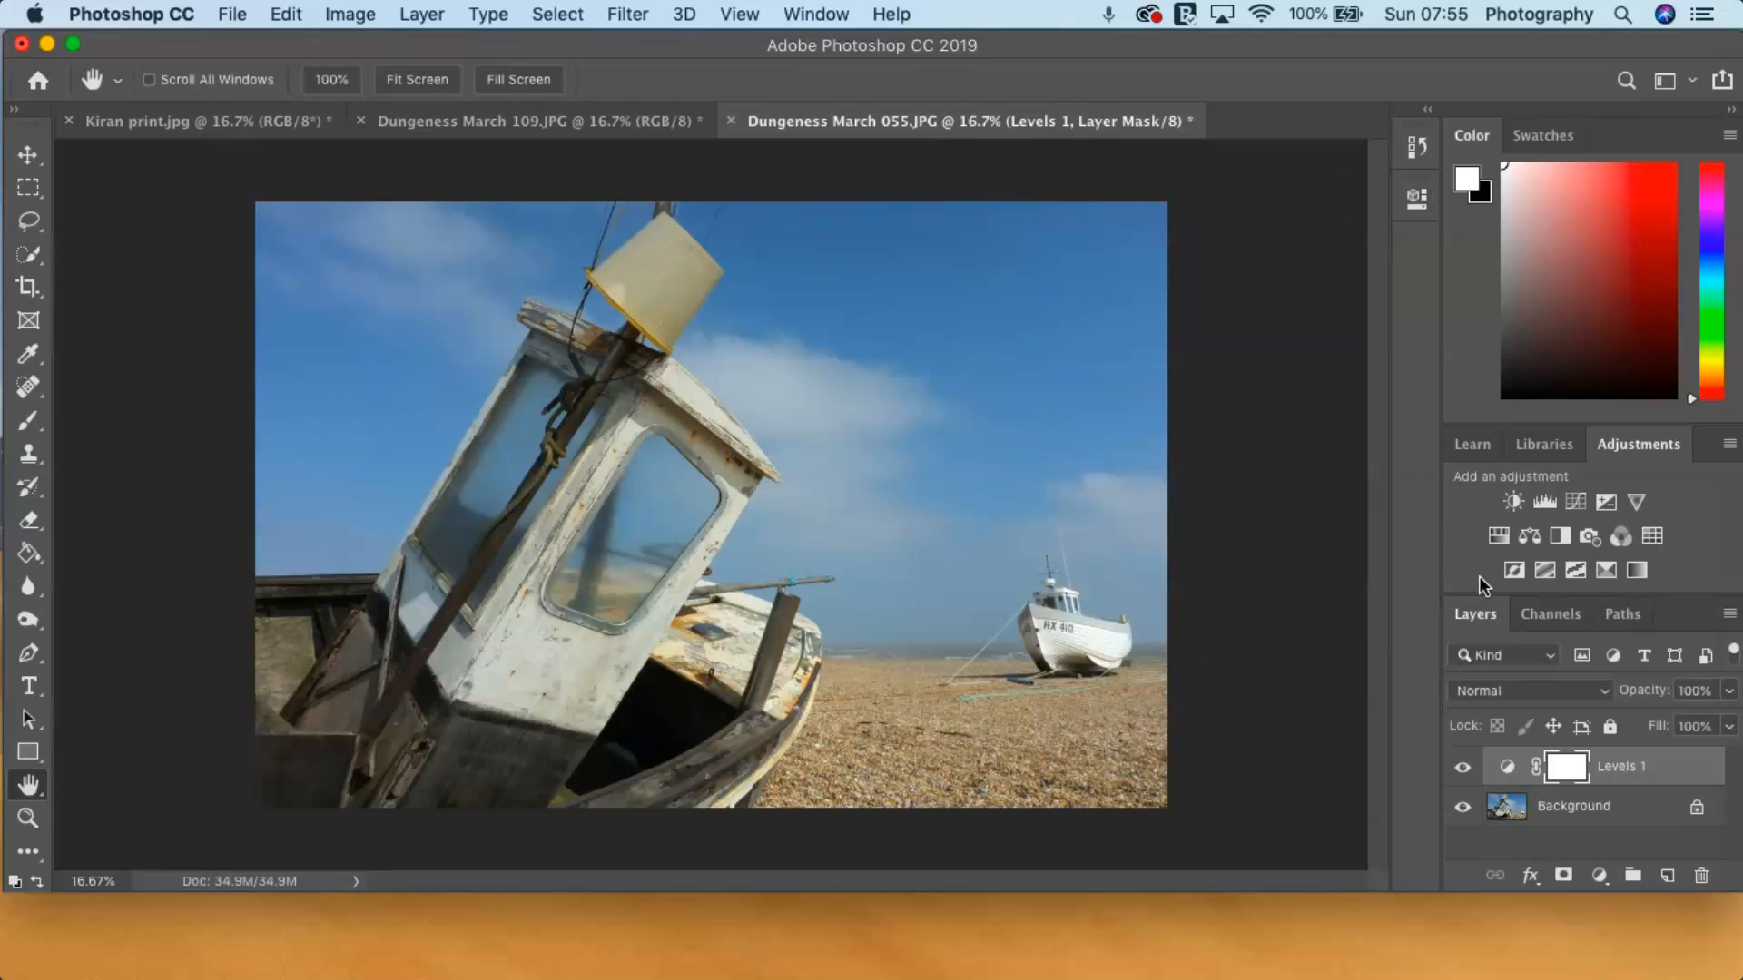
- Add a Vibrance adjustment layer with vibrance at +5, and compare the photo with the Levels layer hidden and shown
left_click(1636, 502)
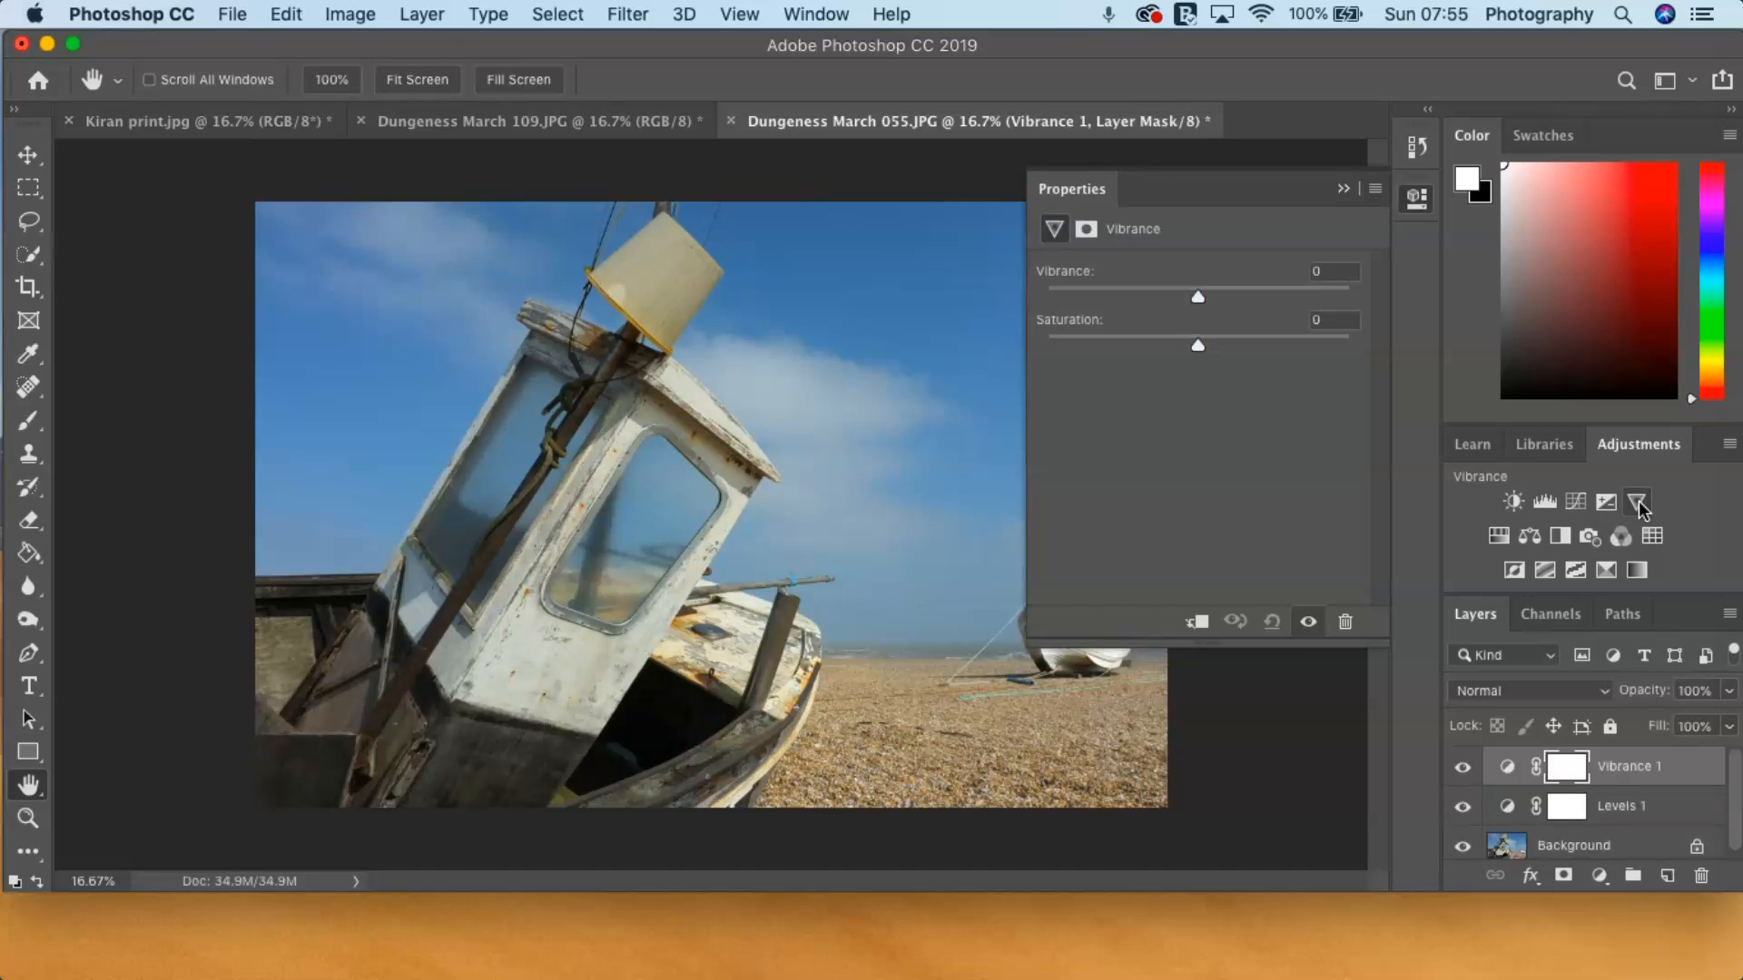
left_click_drag(1199, 300, 1204, 295)
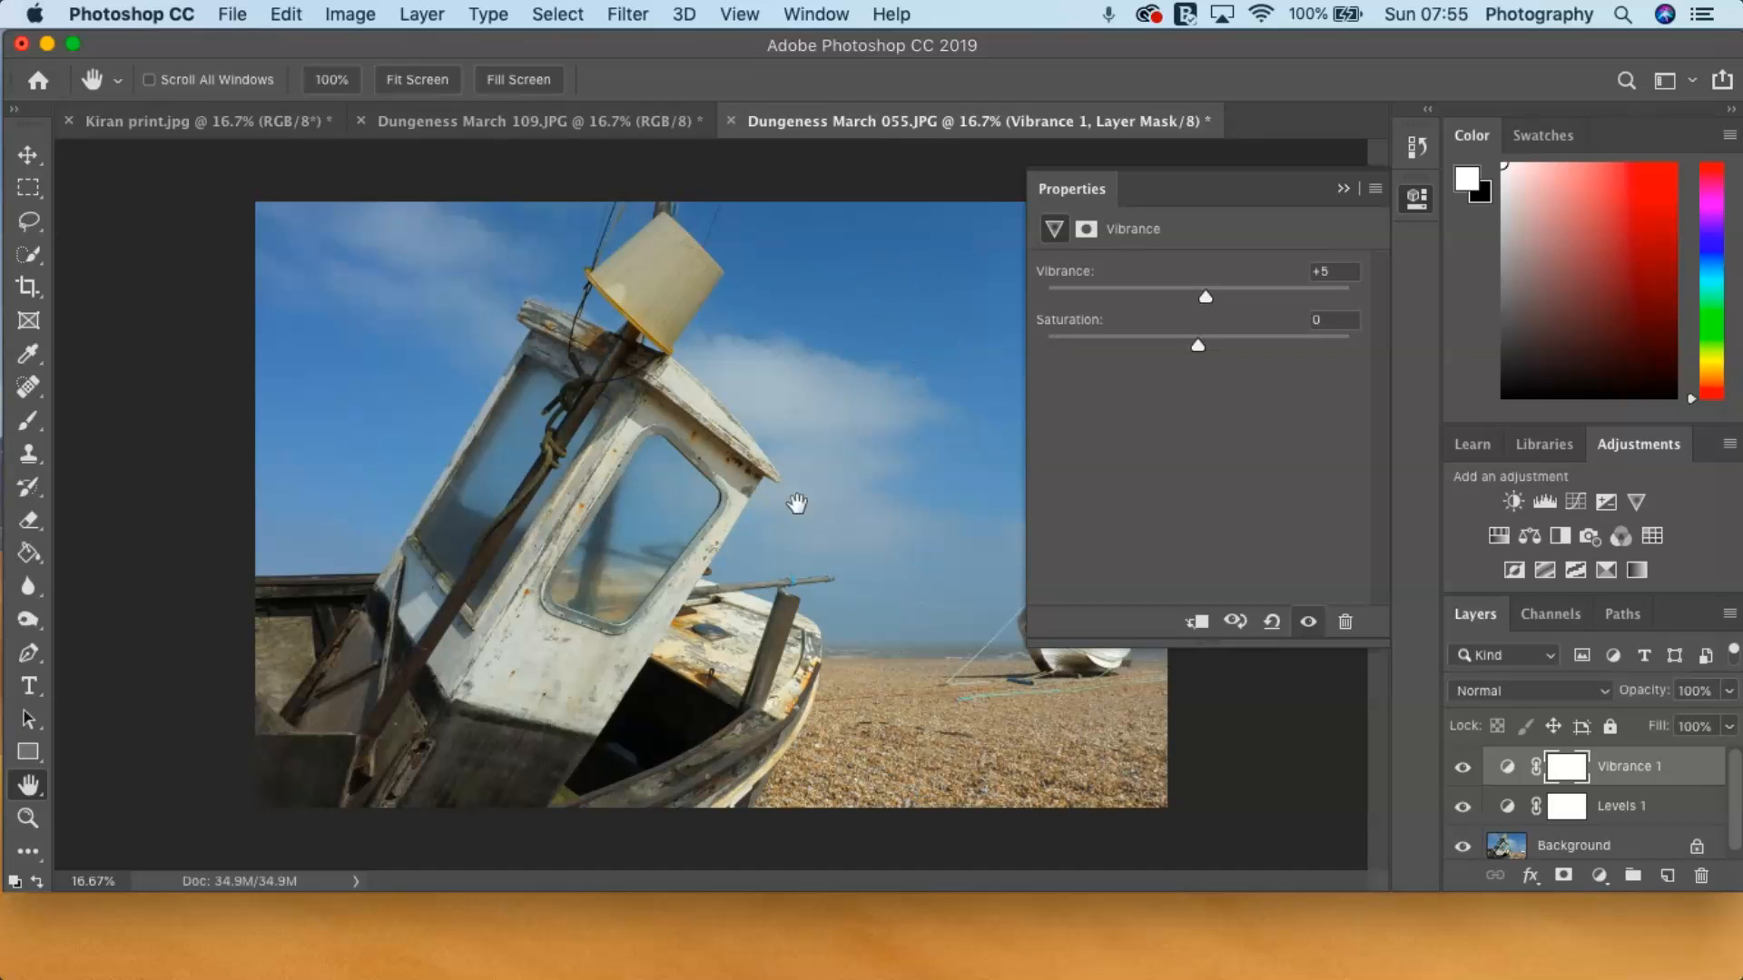
left_click(1340, 189)
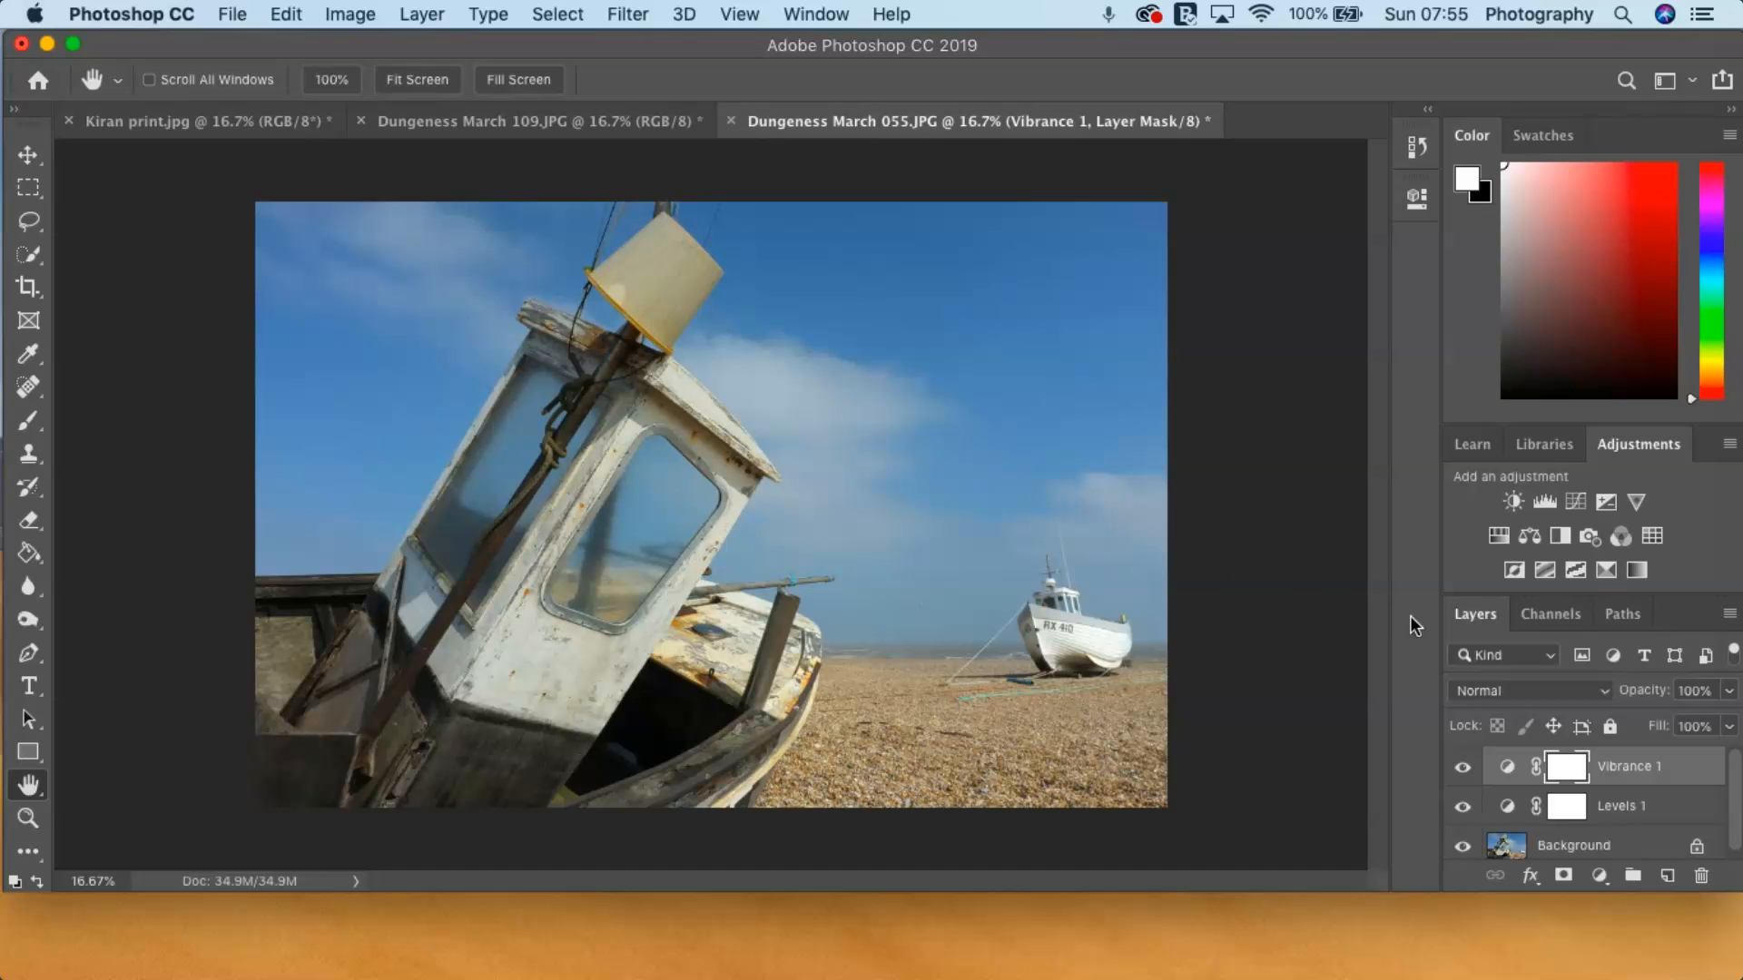
left_click(1462, 806)
left_click(1462, 806)
- Add a Black & White adjustment layer and undock the photo into its own floating window
left_click(1566, 543)
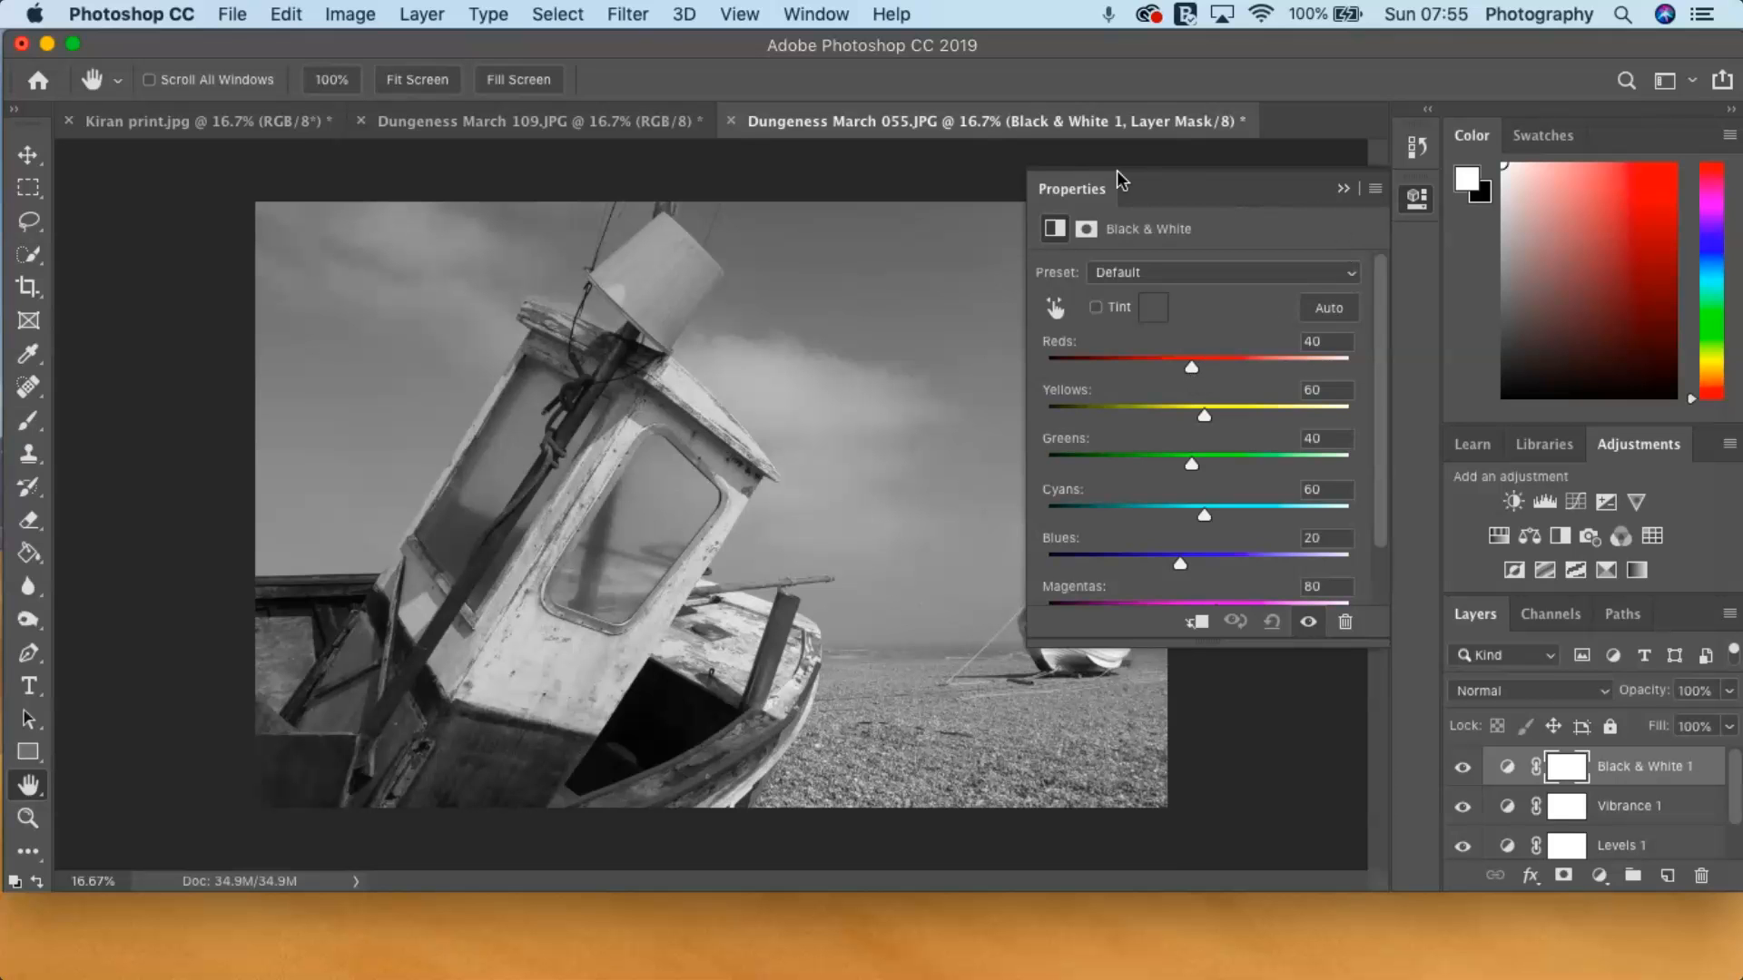
left_click_drag(948, 121, 354, 161)
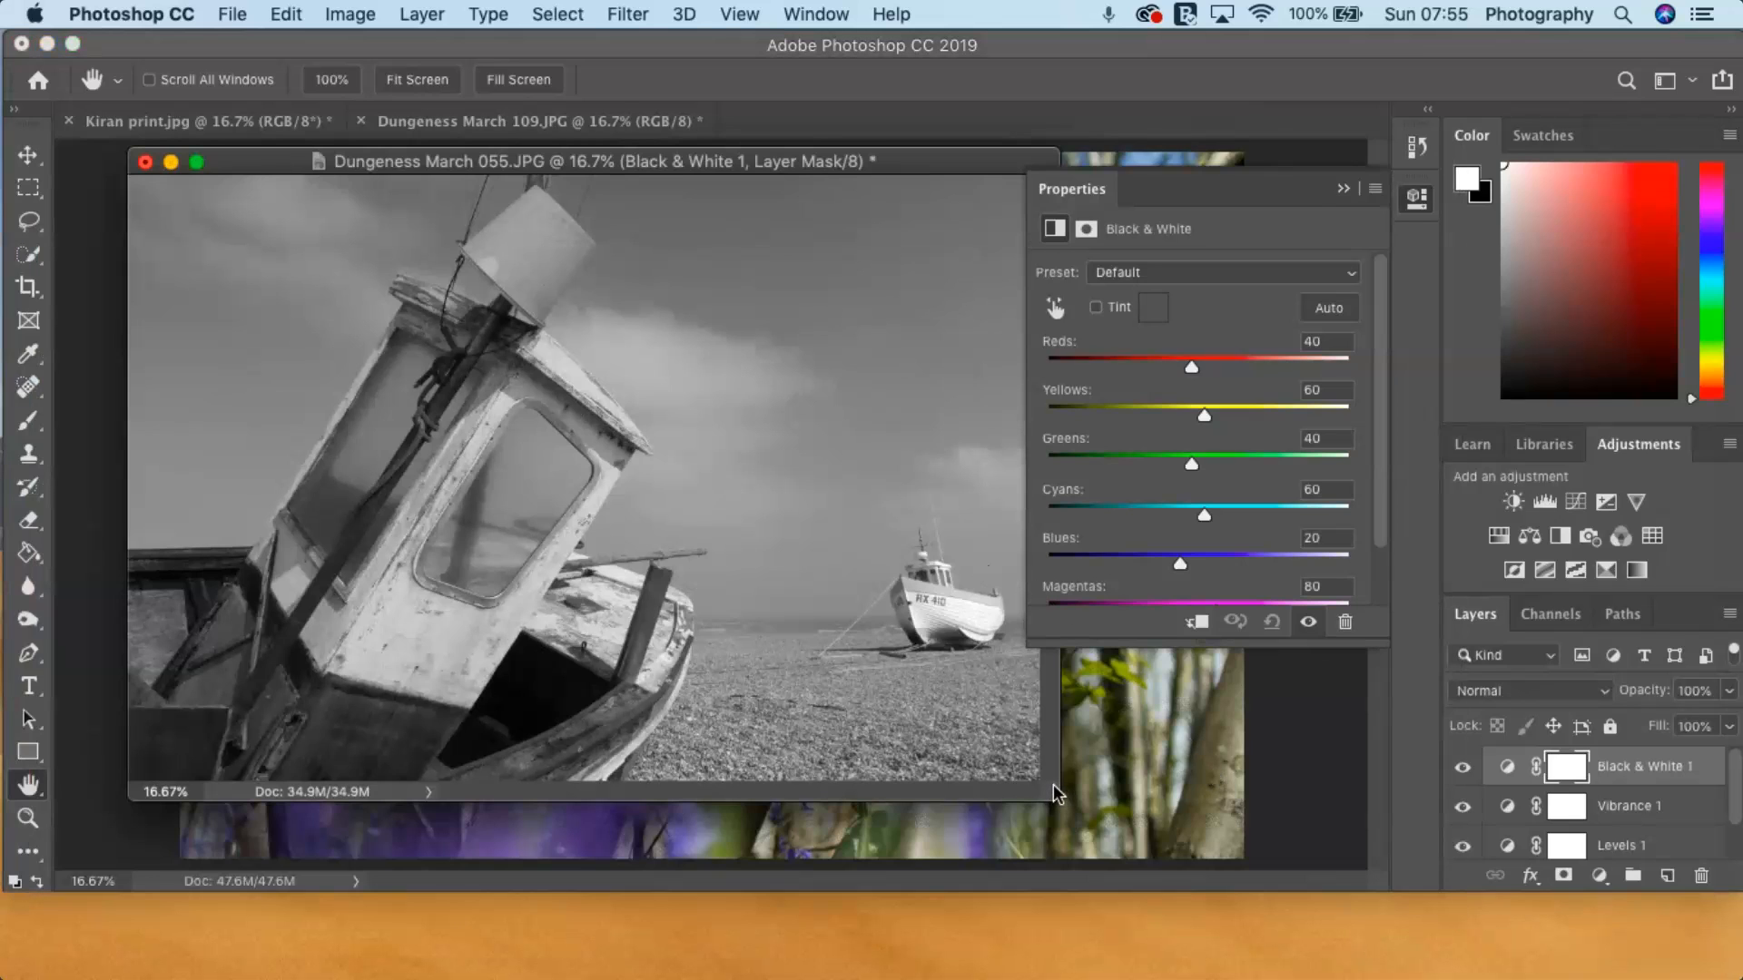
- Set the Black & White mix to Reds -171, Yellows 56, Greens 44 and Blues -30, darkening the sky on the image to Cyans -144
left_click_drag(1190, 361, 1047, 356)
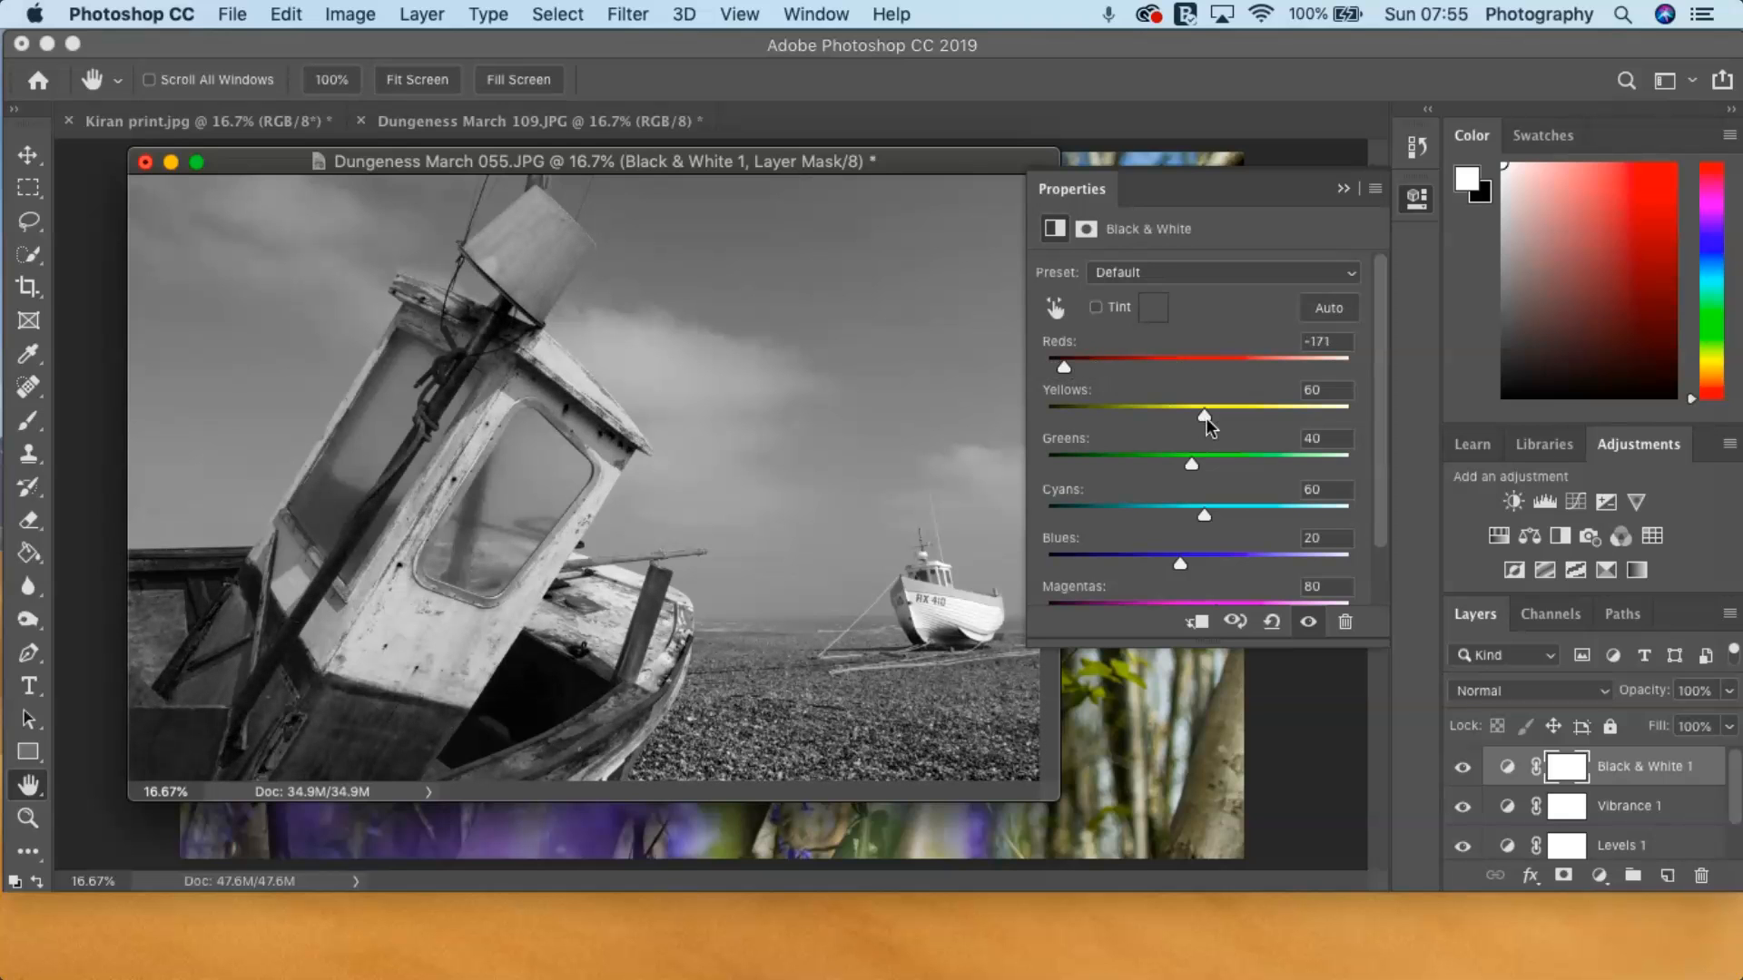
left_click_drag(1201, 412, 1100, 517)
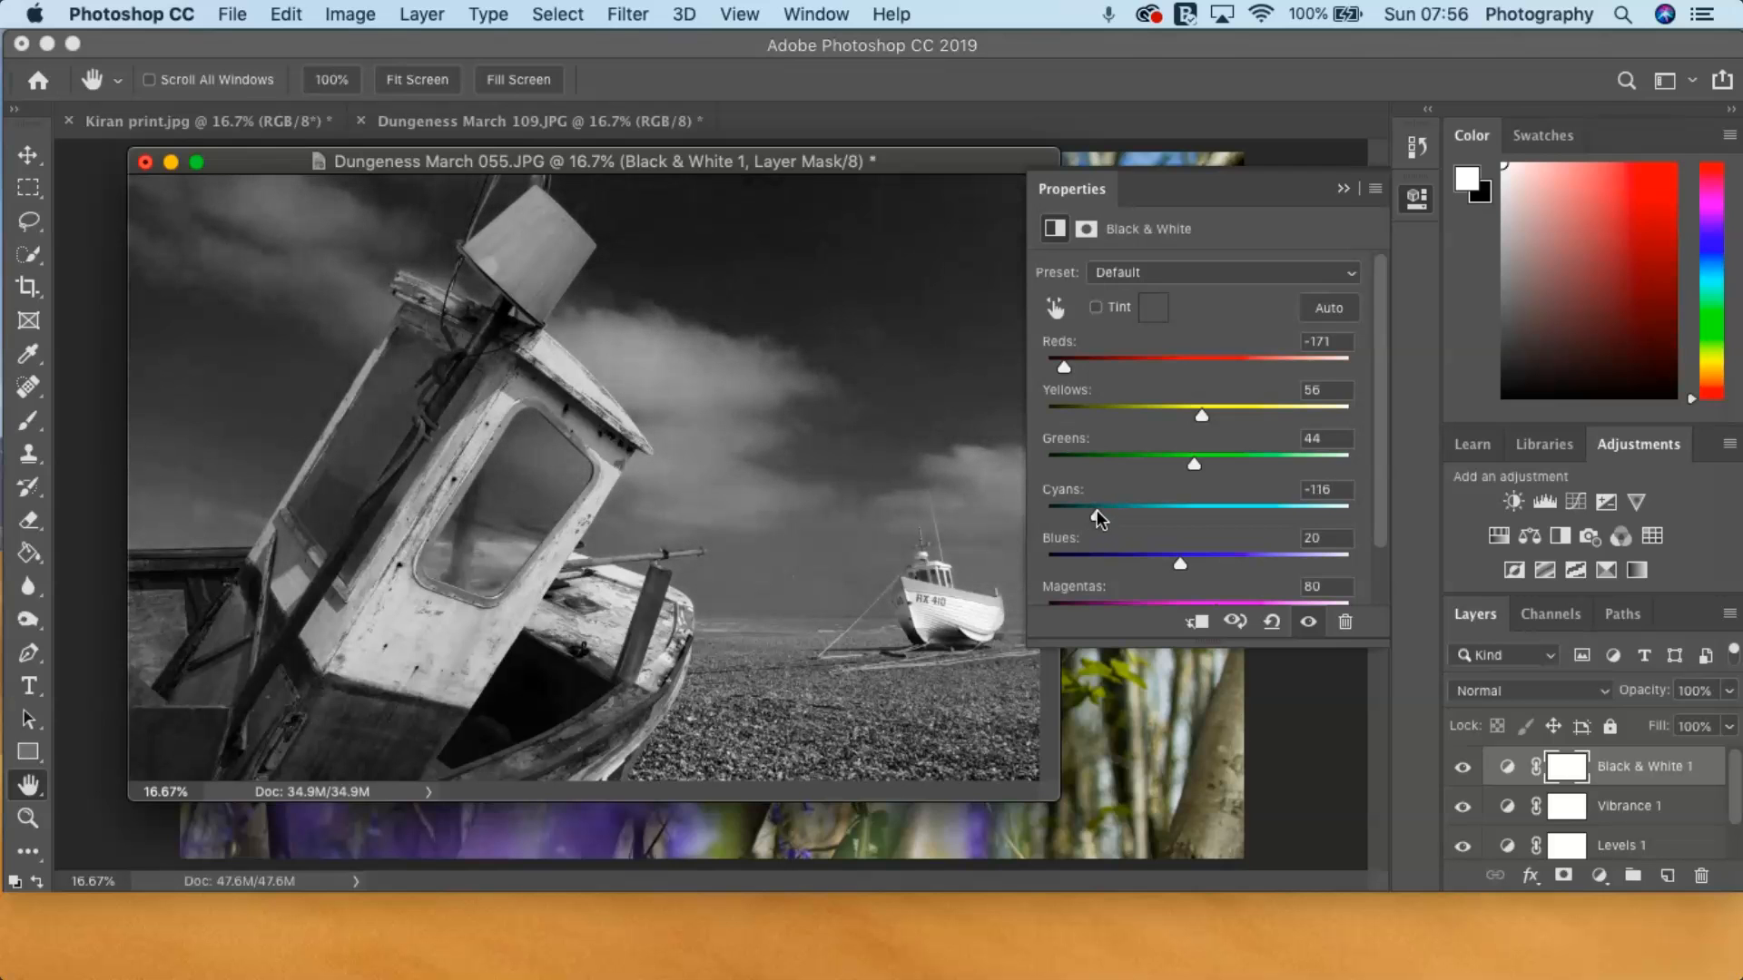
left_click_drag(1180, 564, 1092, 510)
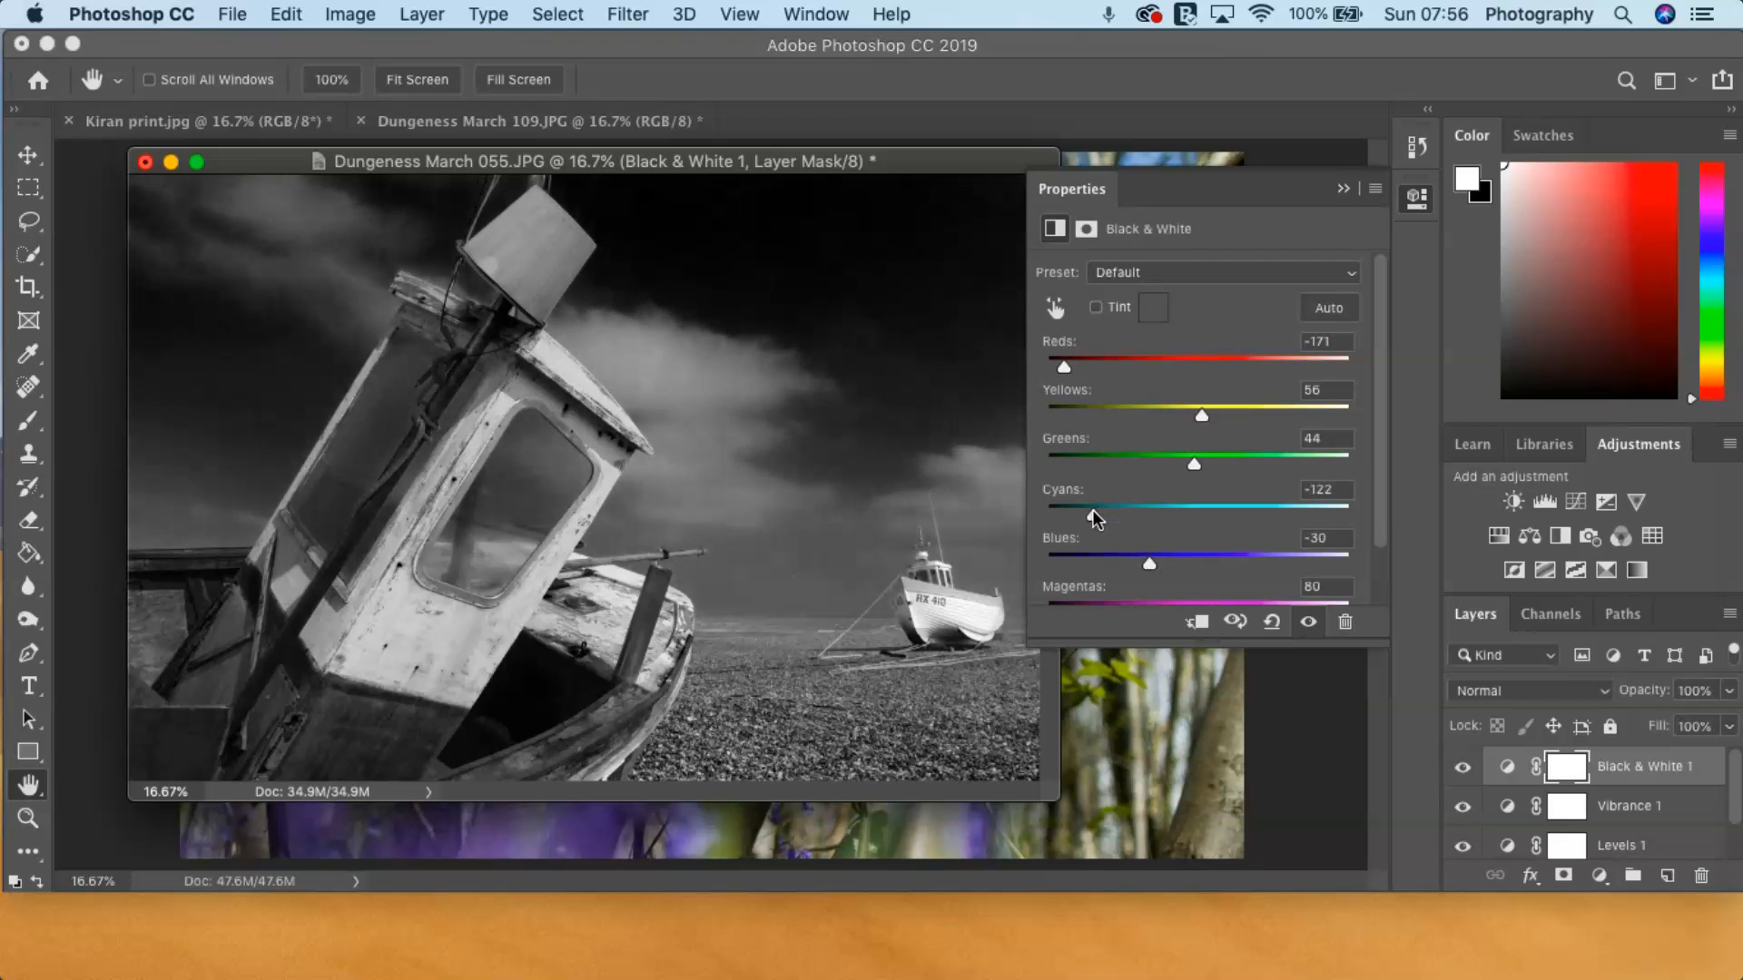
left_click(1060, 307)
left_click_drag(804, 304, 727, 272)
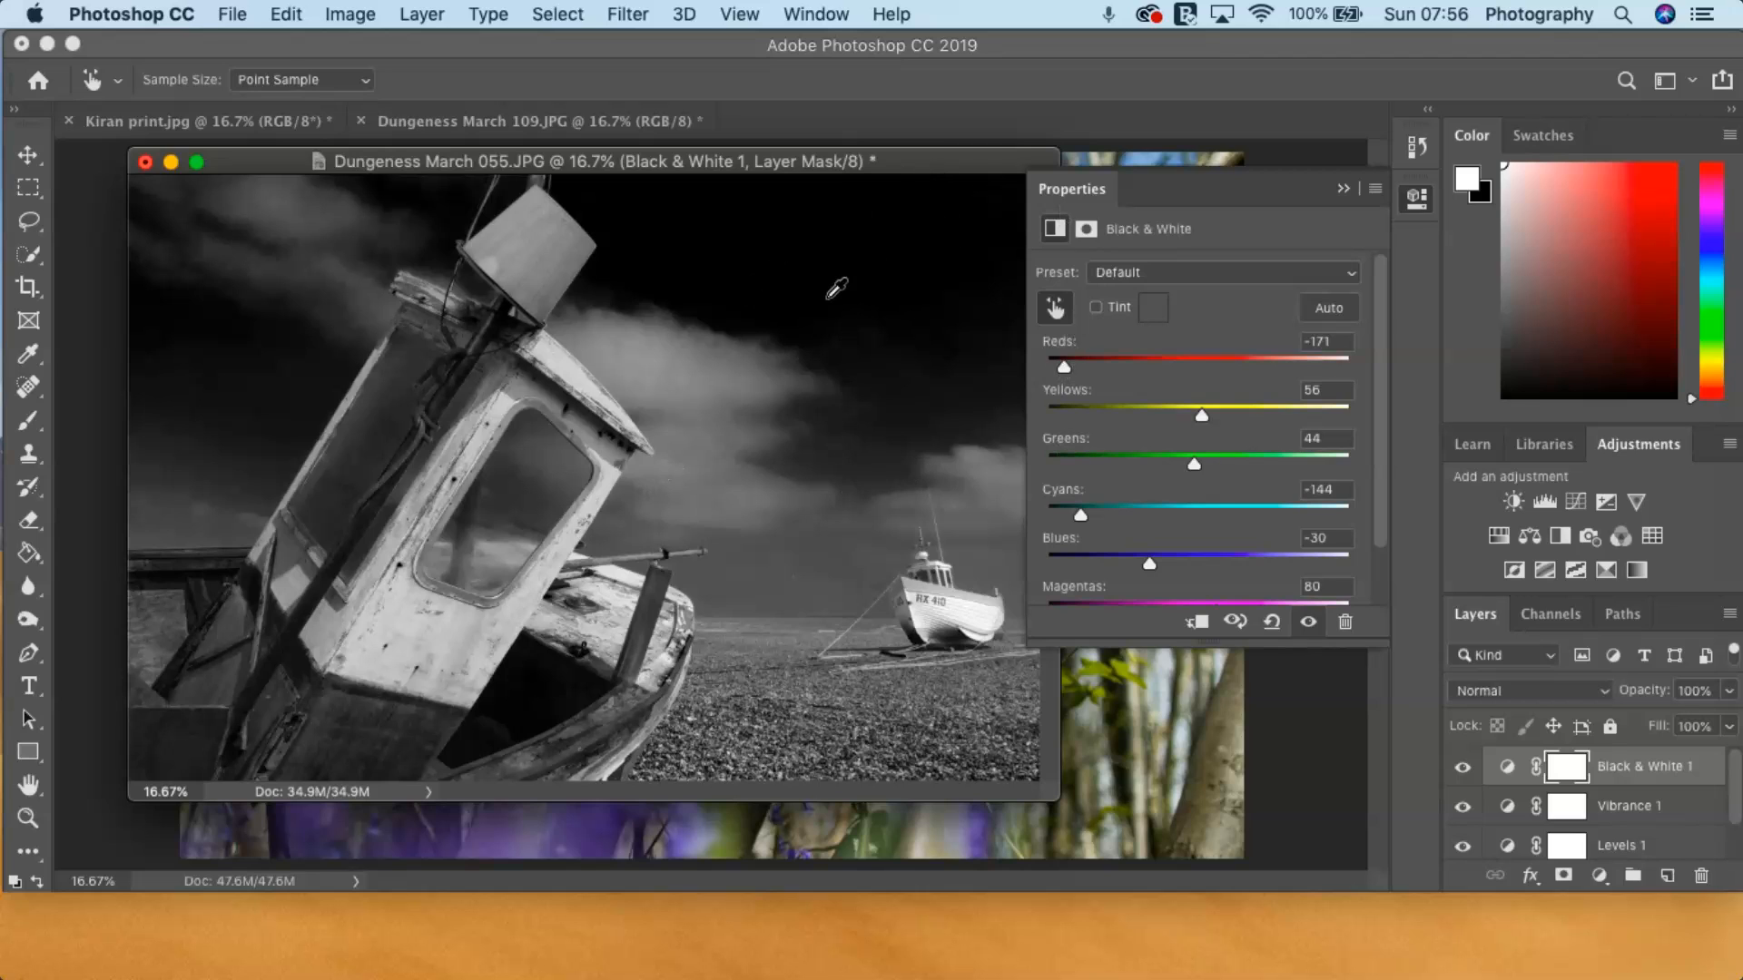
- Enable the tint on the Black & White adjustment, and reposition and slightly enlarge the floating image window
left_click(1095, 308)
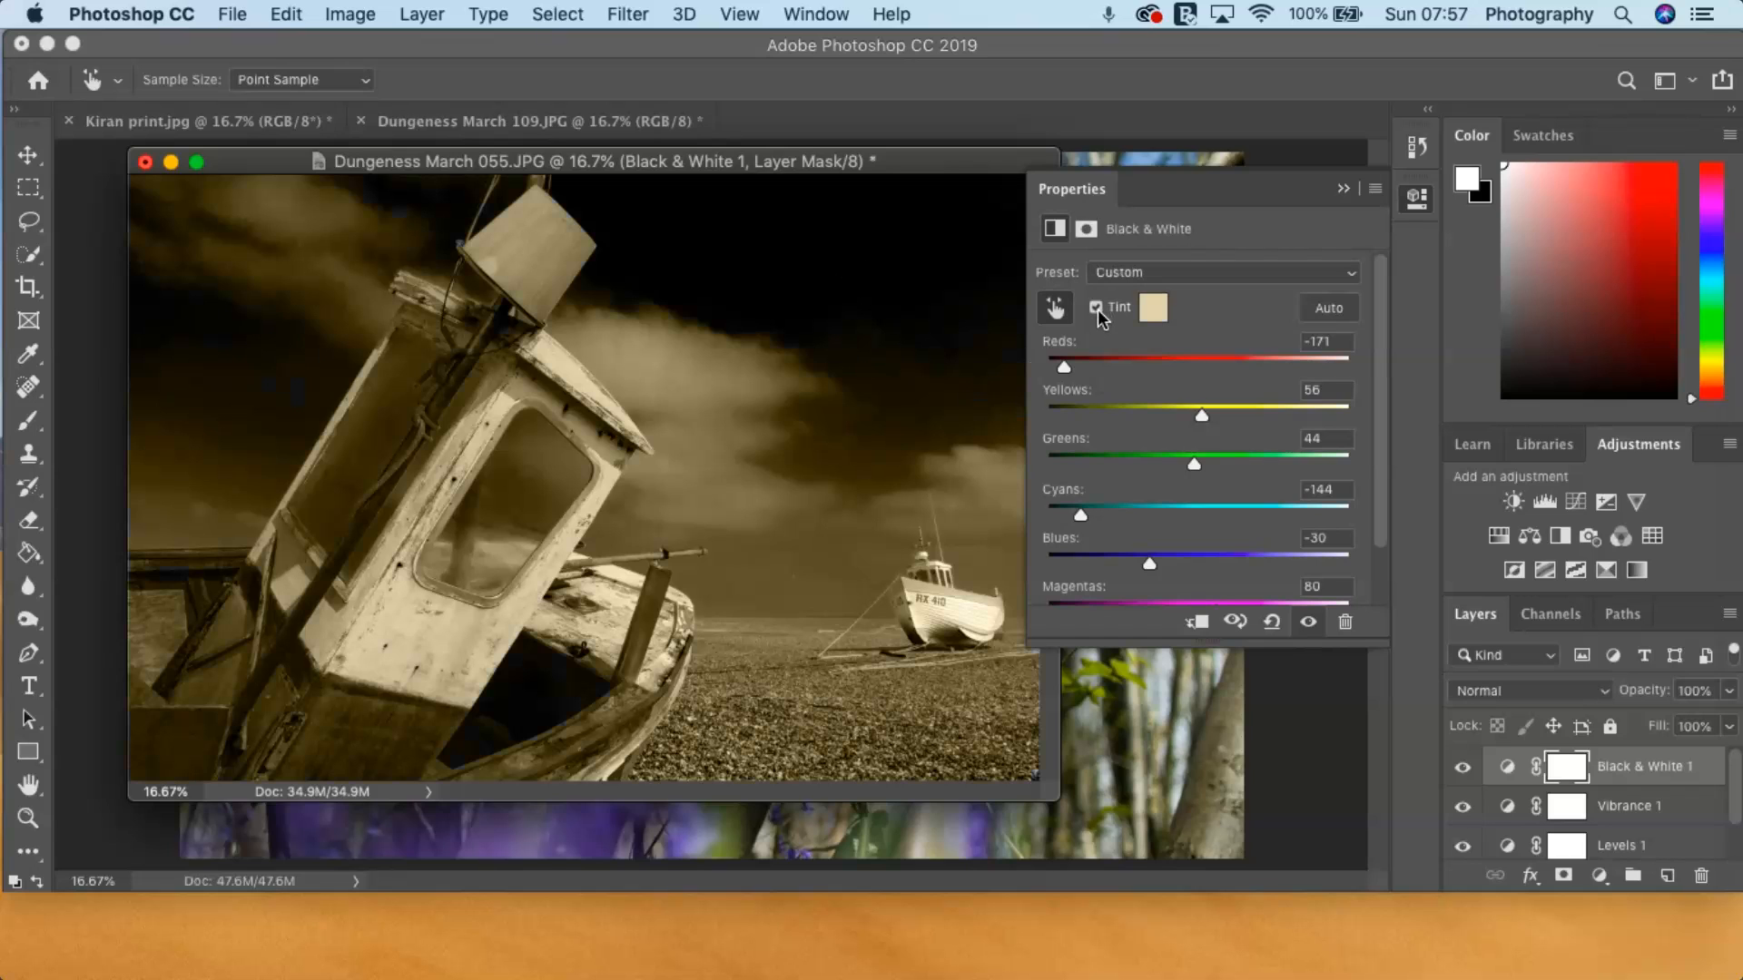
left_click_drag(732, 164, 682, 154)
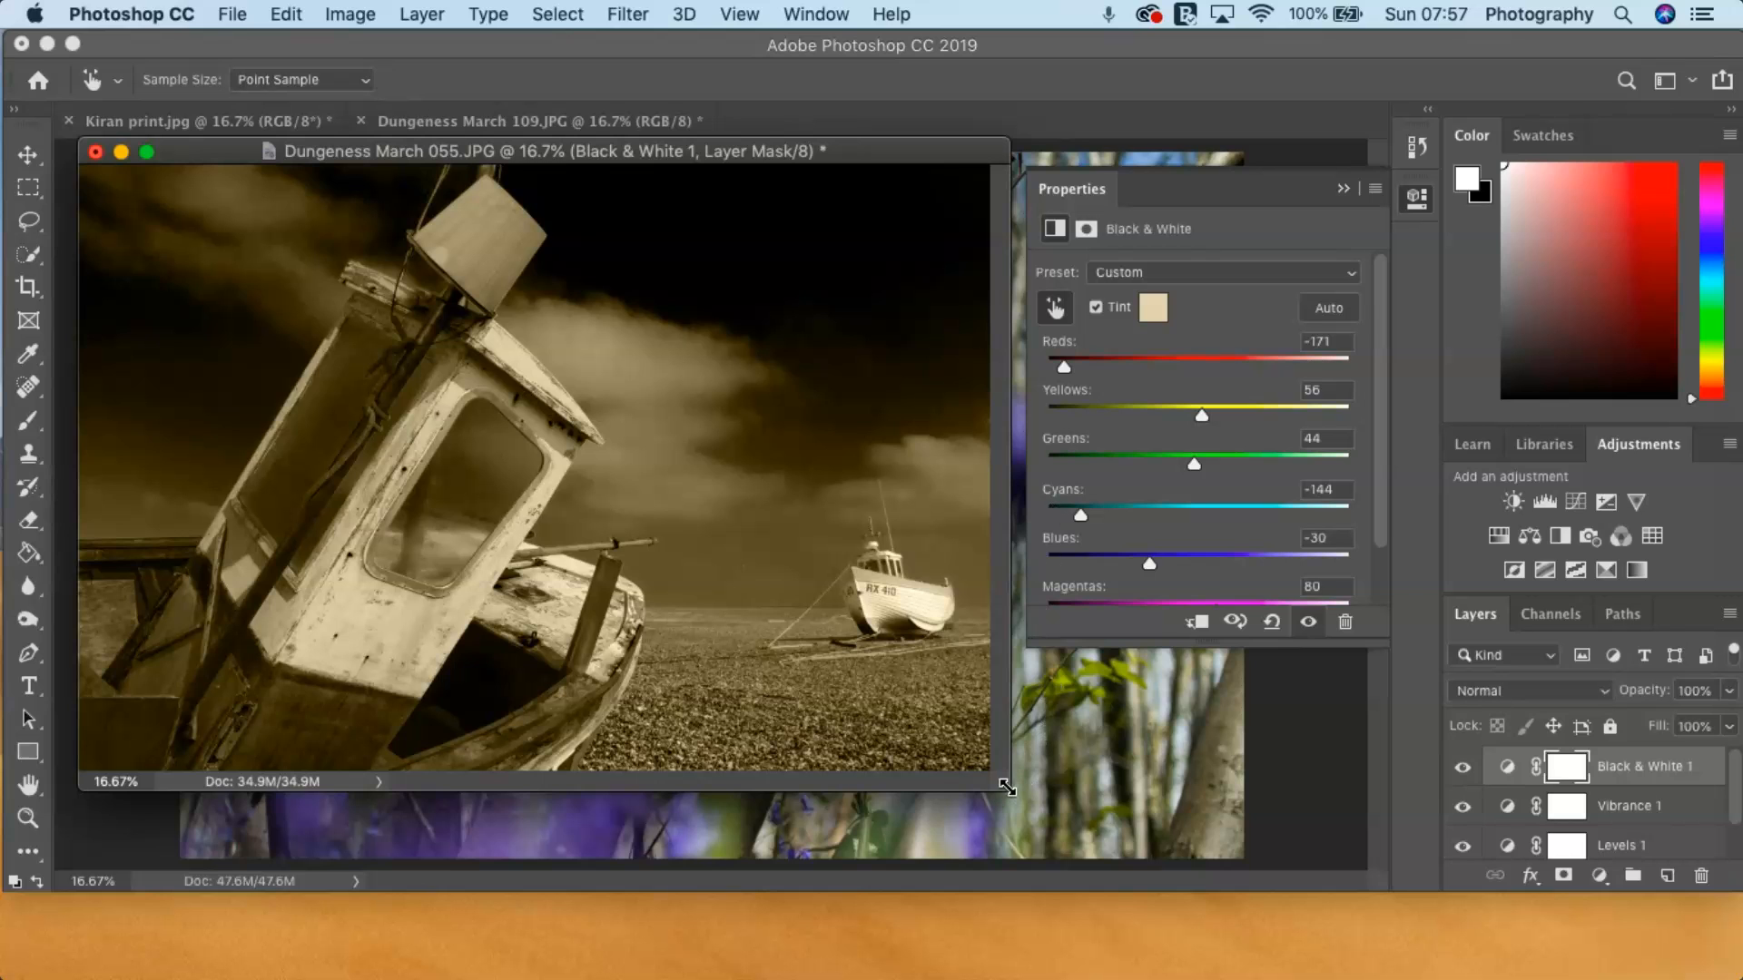
left_click_drag(1006, 787, 1033, 798)
- Set the Black & White tint colour to green, 98d3b3
left_click(1153, 307)
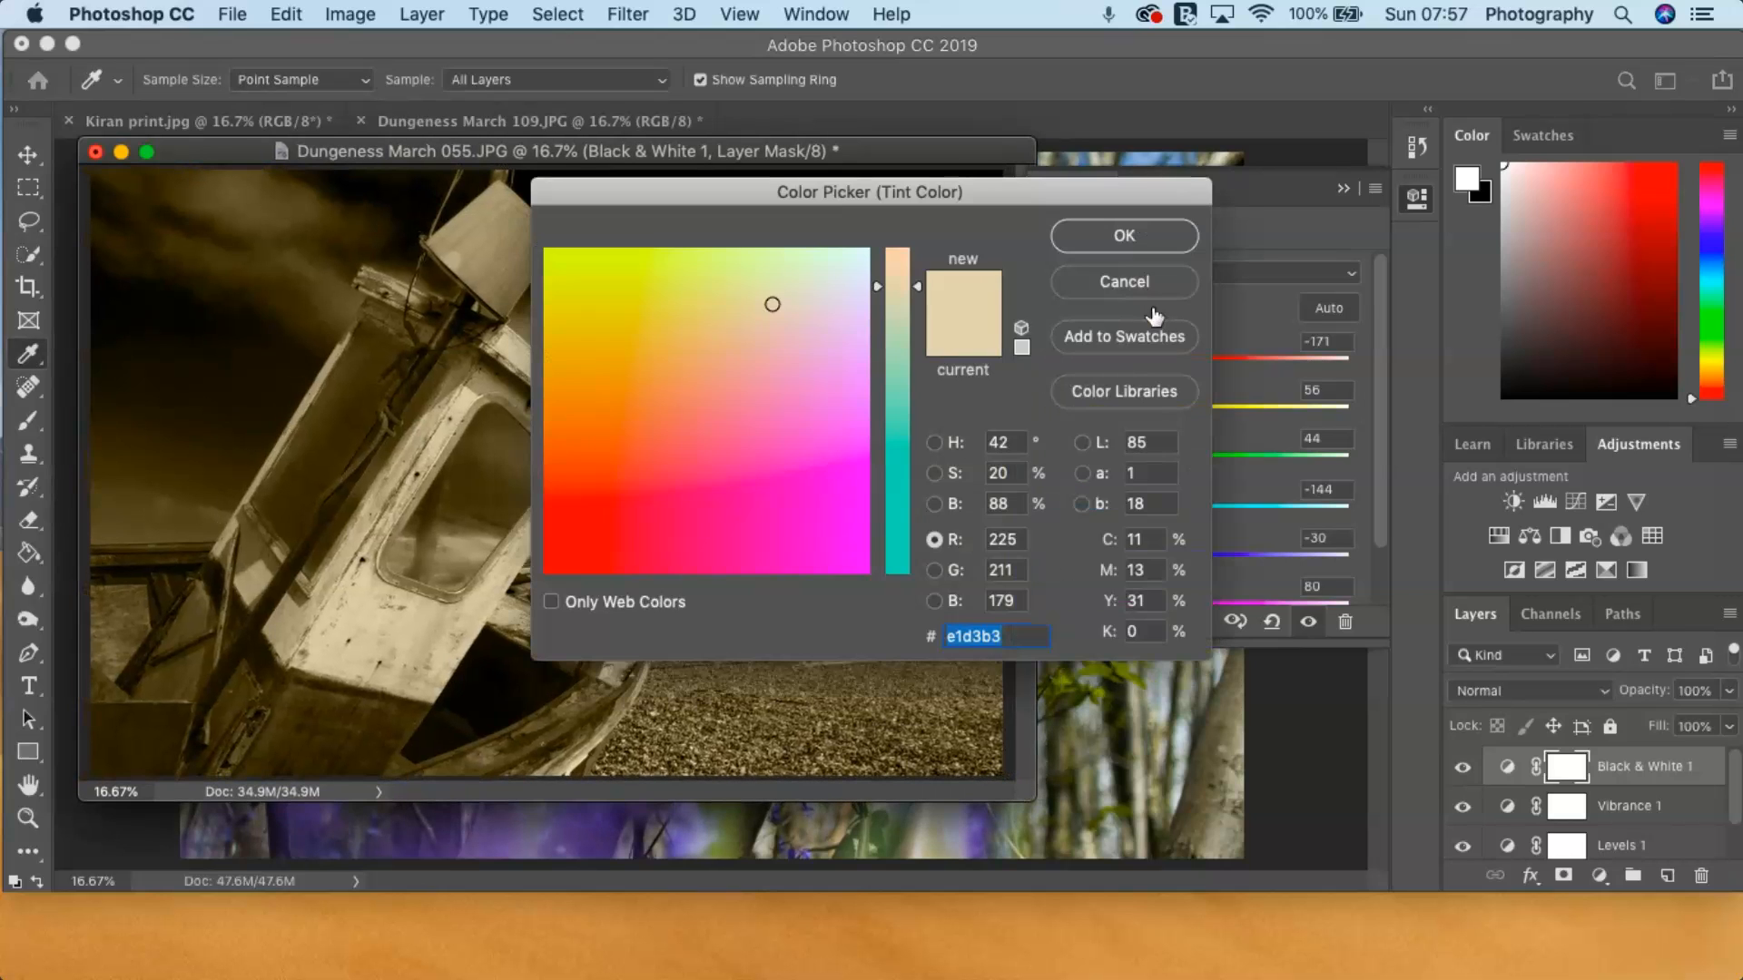
left_click(898, 421)
left_click_drag(899, 420, 896, 383)
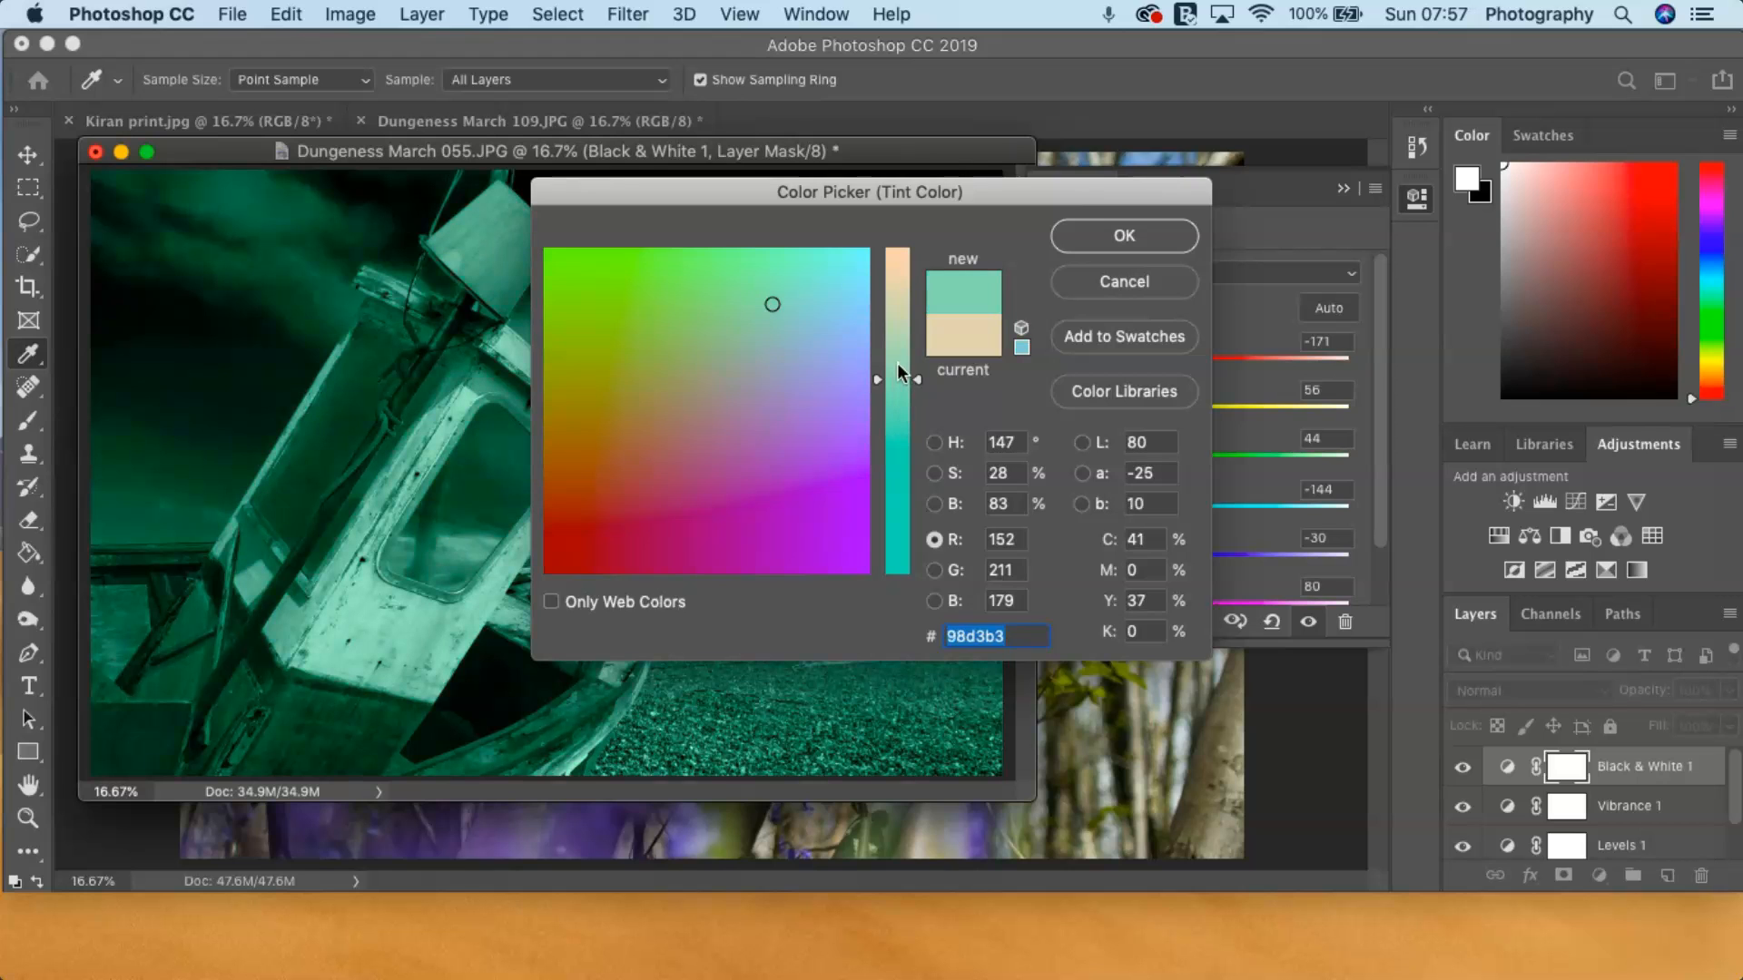
left_click(1124, 236)
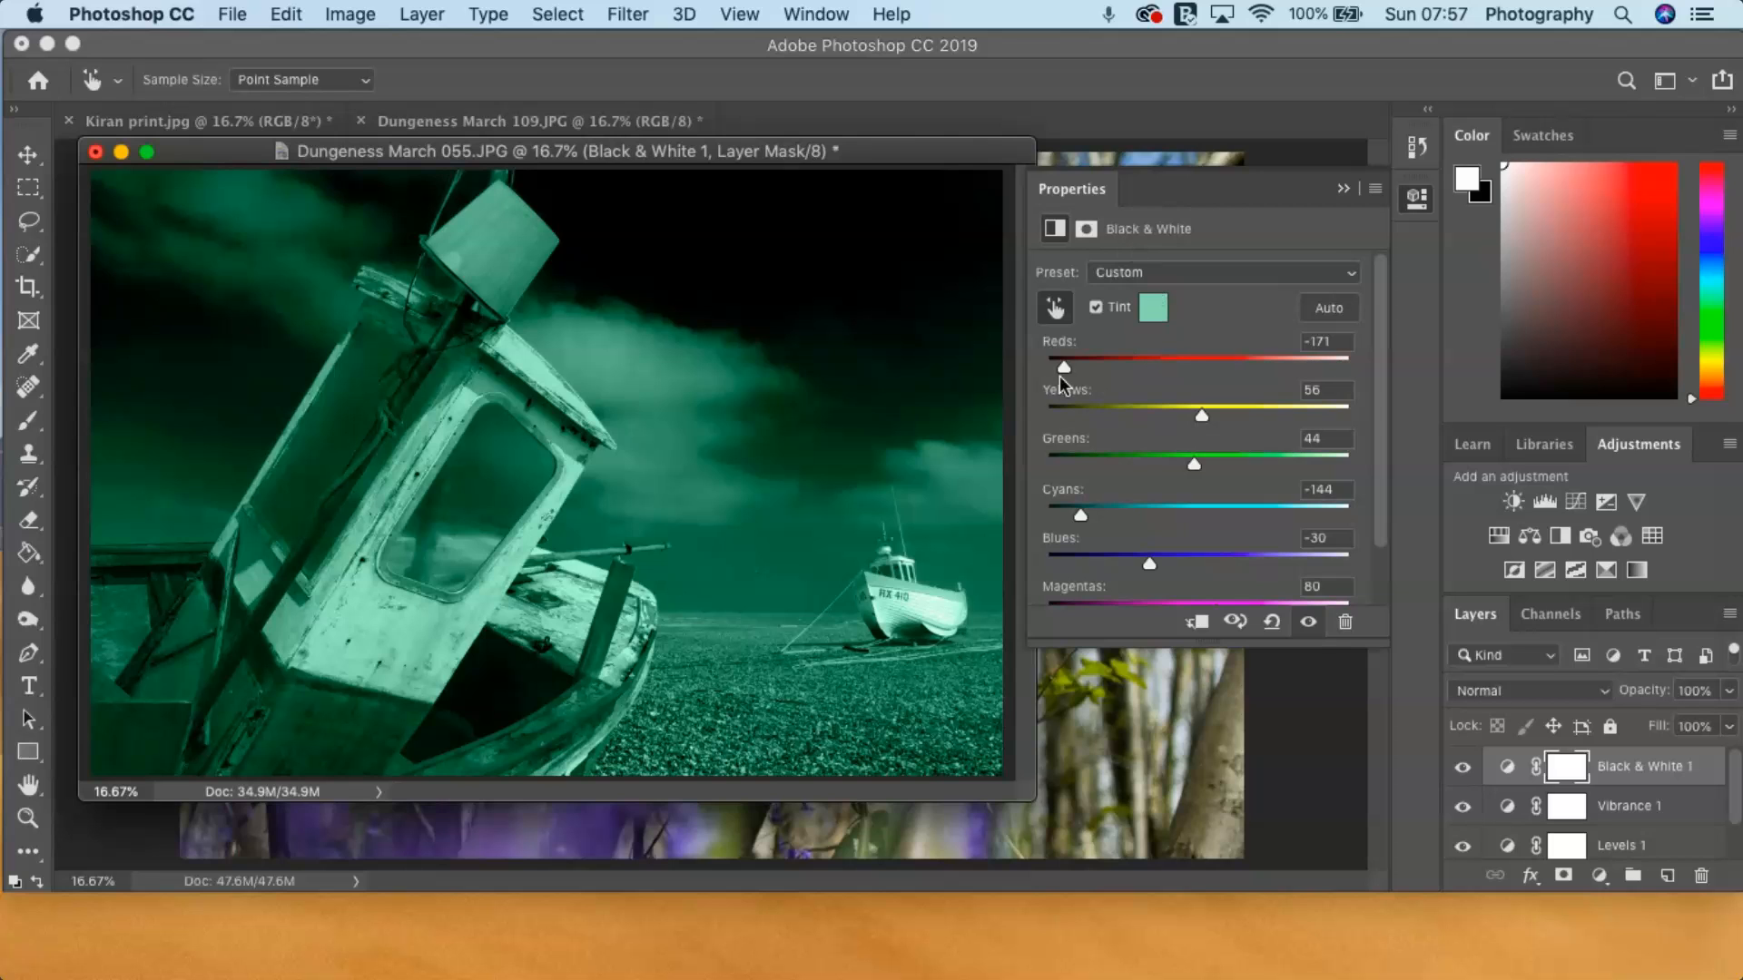
- Set Reds to -166, try several green tints, and choose the pale yellow f6e6b7 as the tint colour
mouse_move(1066, 369)
left_mouse_down()
mouse_move(1110, 369)
mouse_move(1080, 368)
left_mouse_up()
left_click(1153, 307)
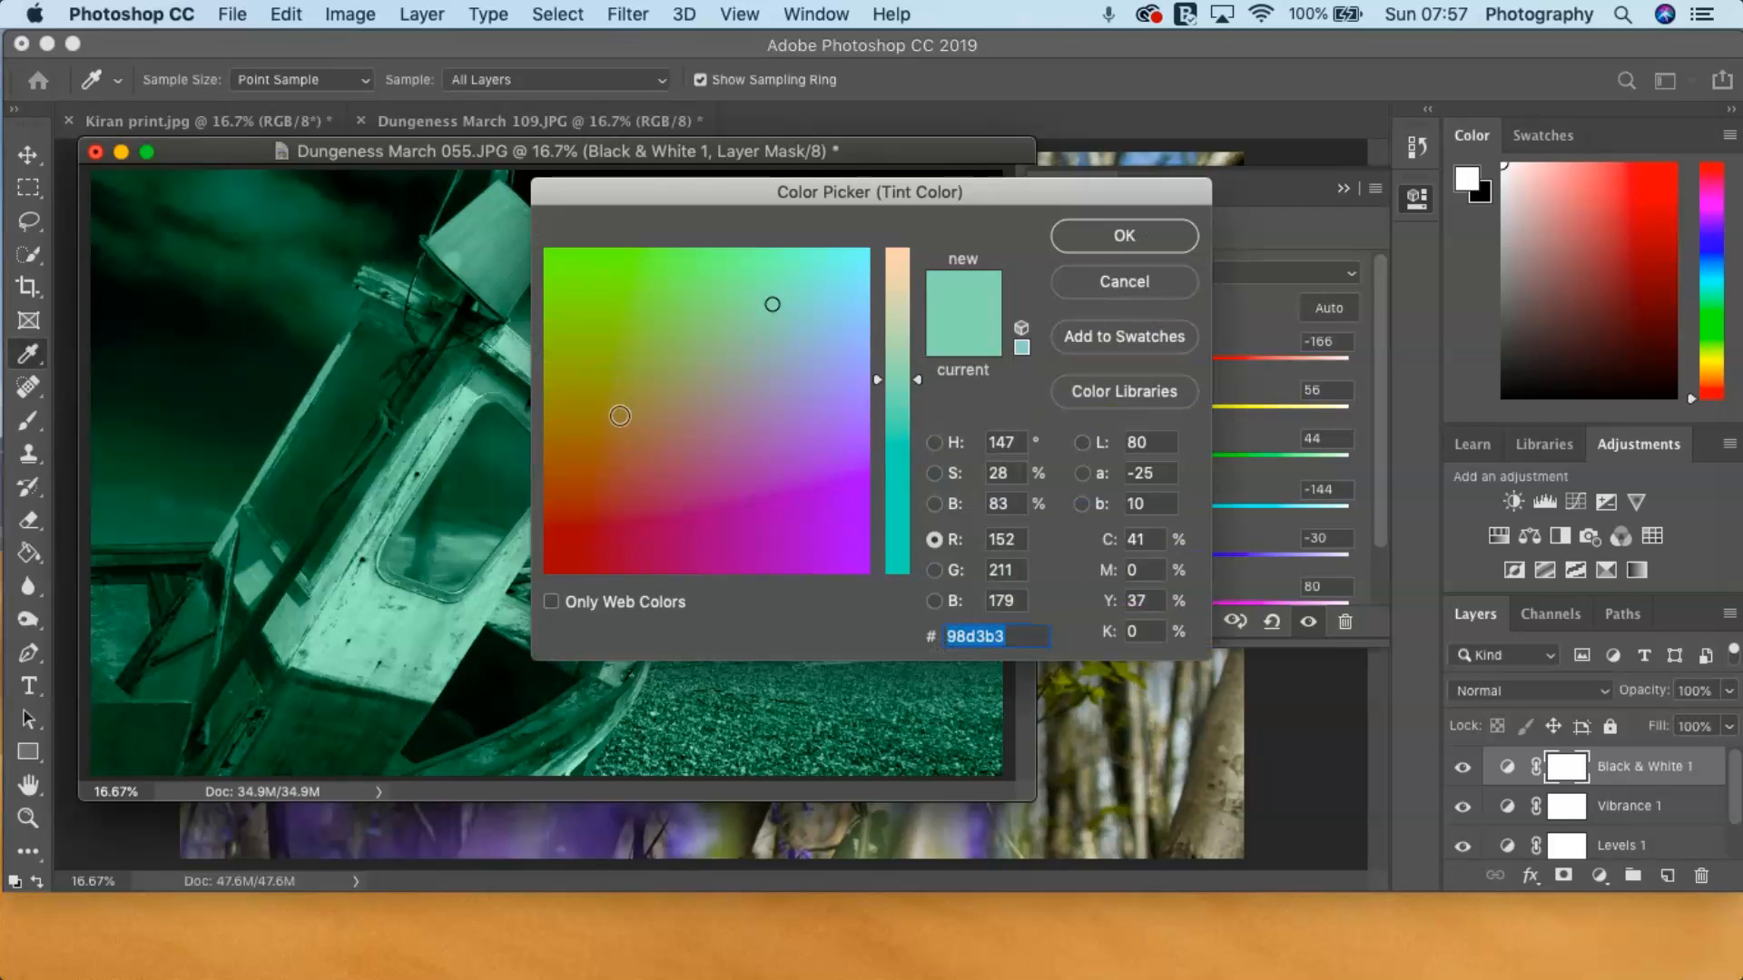
left_click(618, 414)
left_click(631, 297)
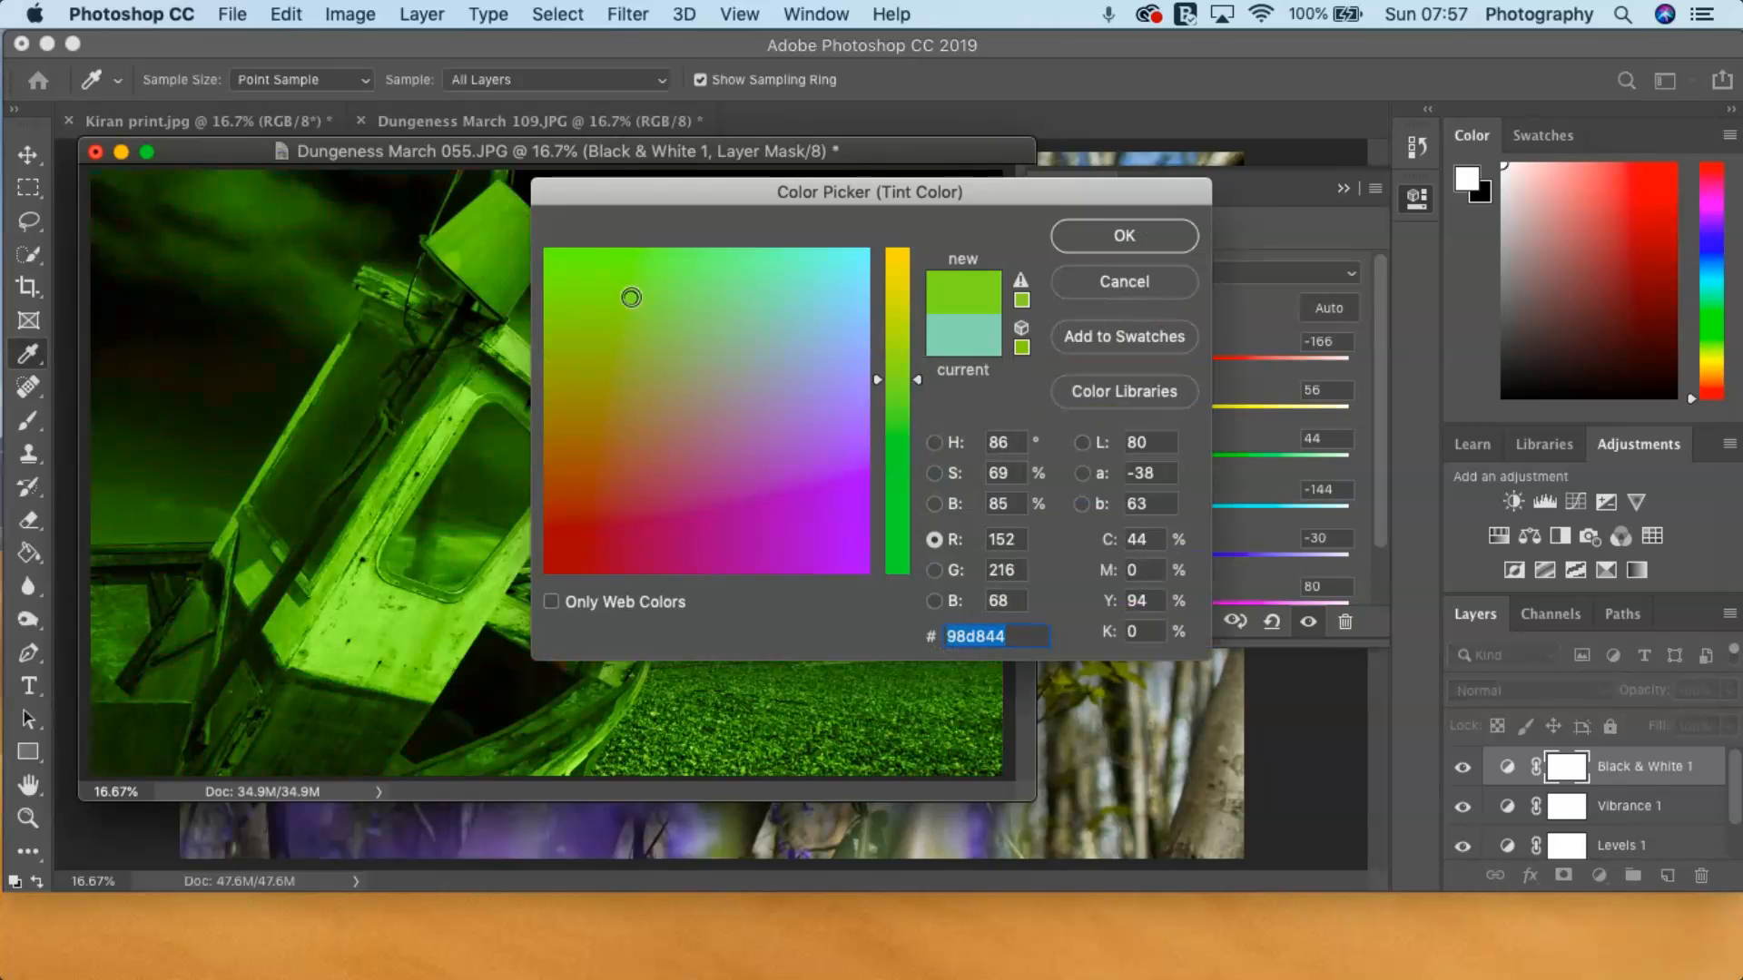
left_click(685, 282)
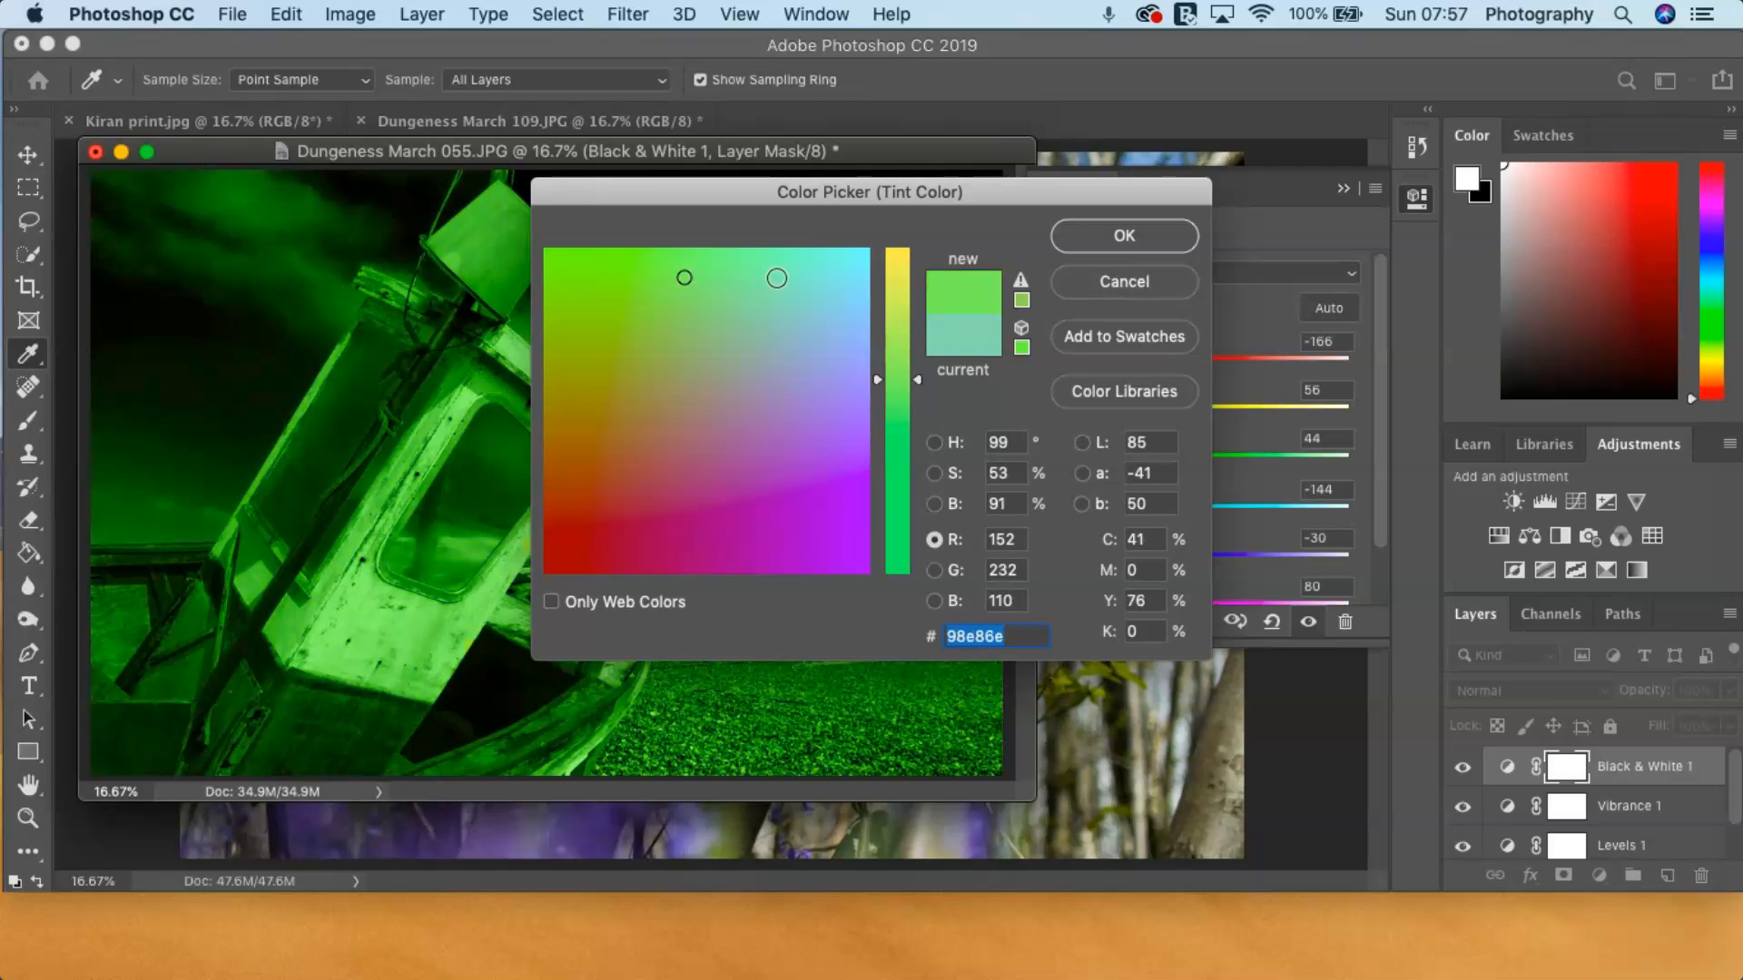
left_click(777, 280)
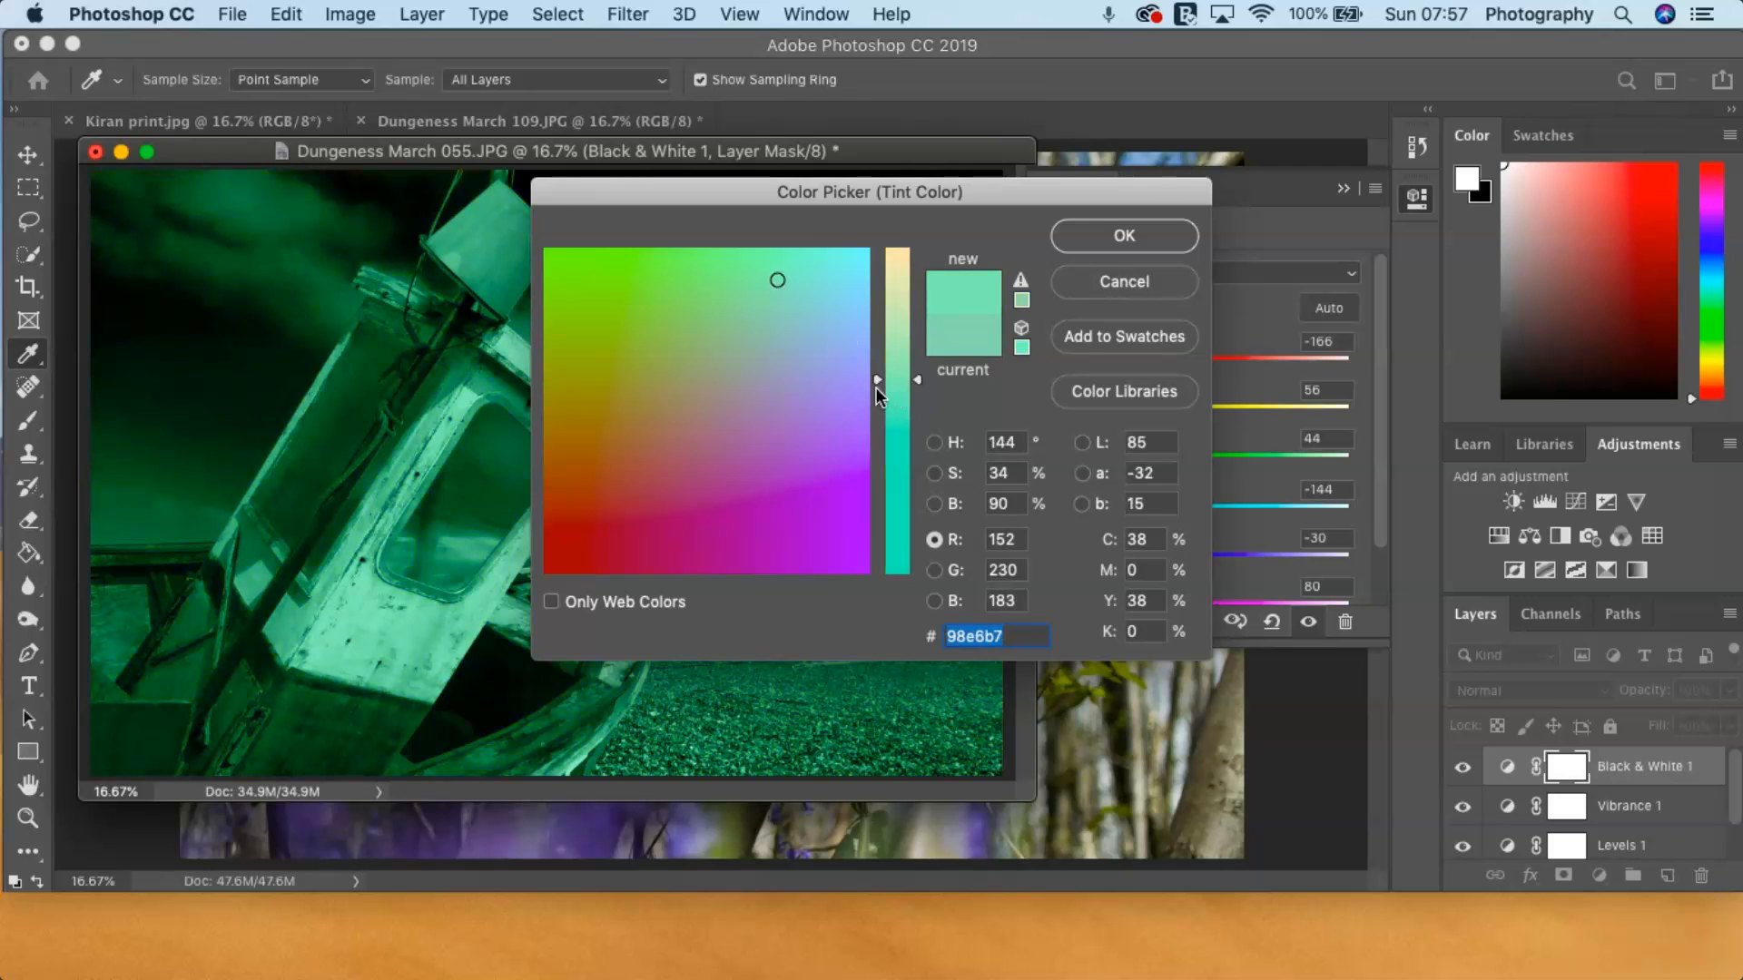
left_click_drag(878, 380, 907, 254)
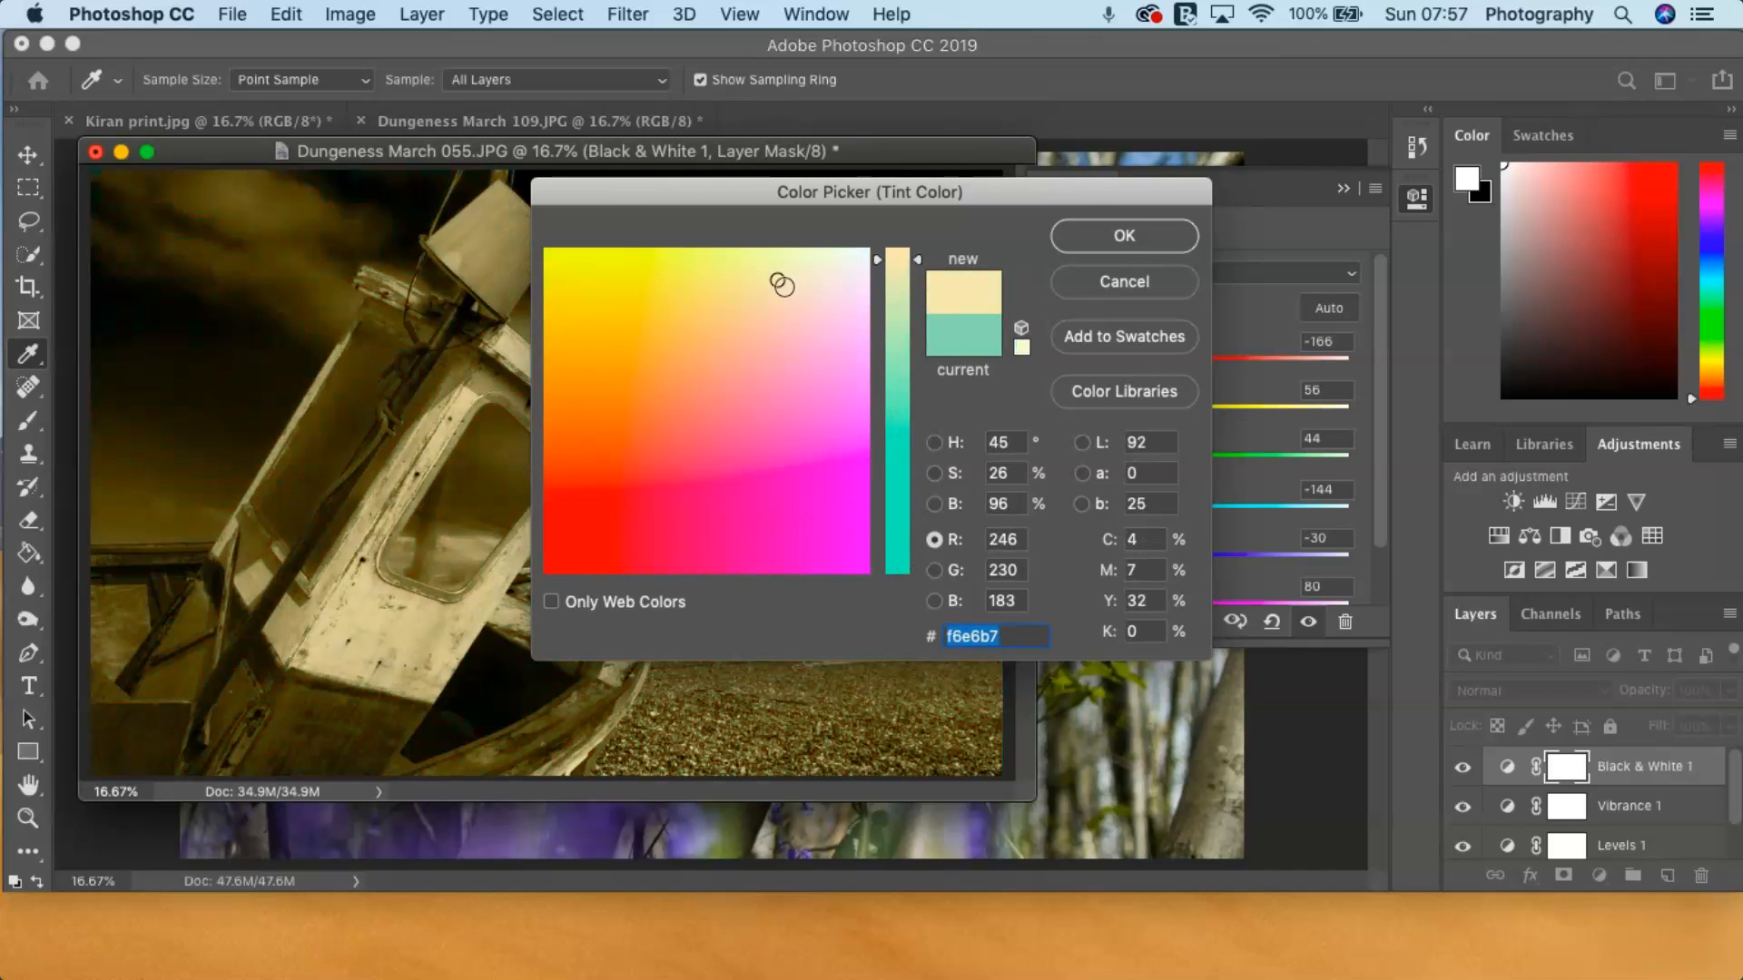
left_click(1140, 234)
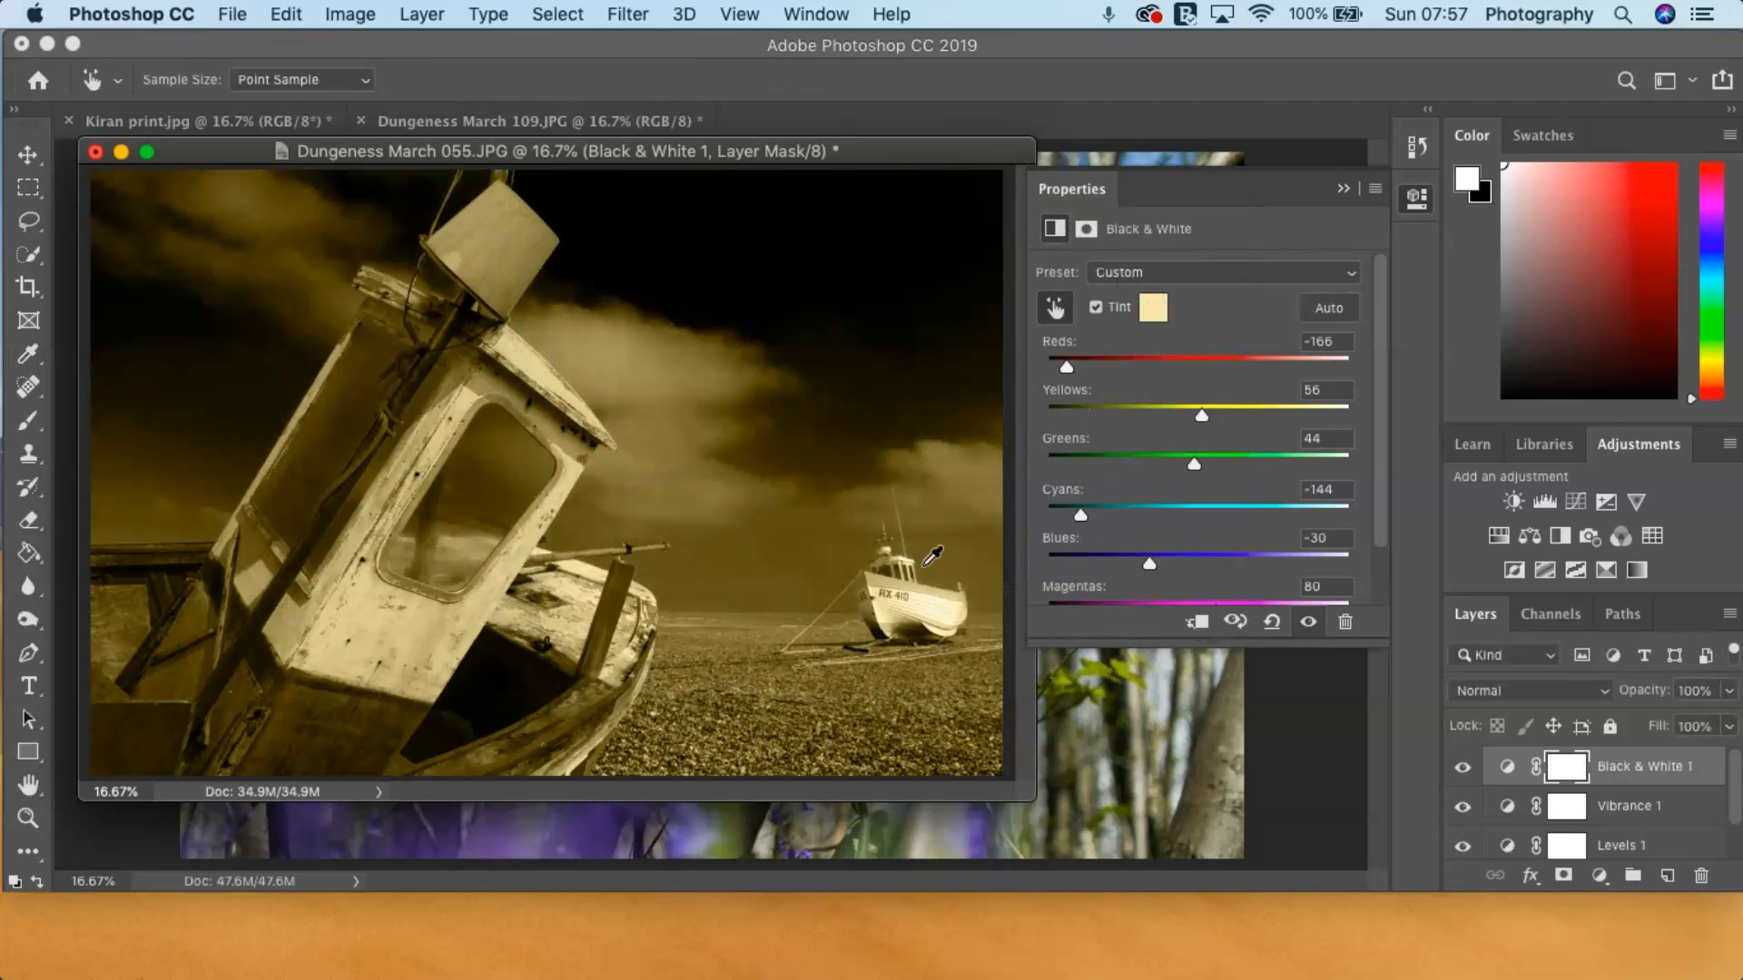
- Compare the photo with and without the tint, leave the tint turned off, and review the adjustment layer stack
left_click(1095, 308)
left_click(1096, 308)
left_click(1094, 309)
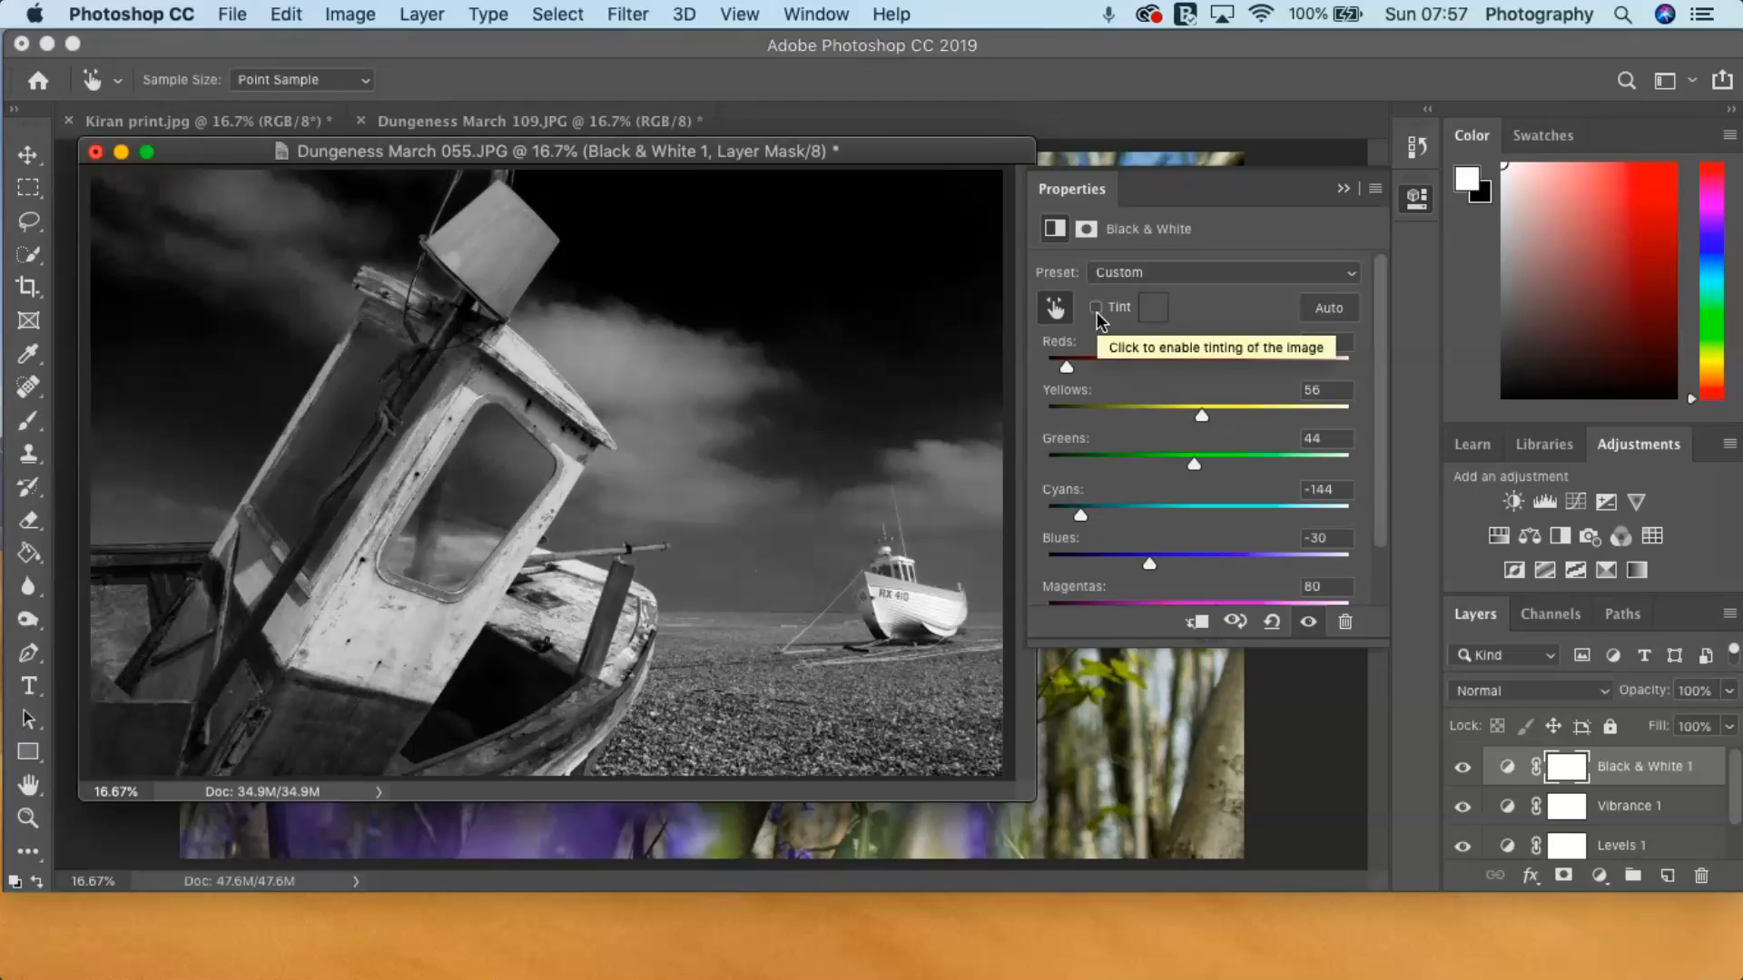
scroll(1171, 545, "down", 3)
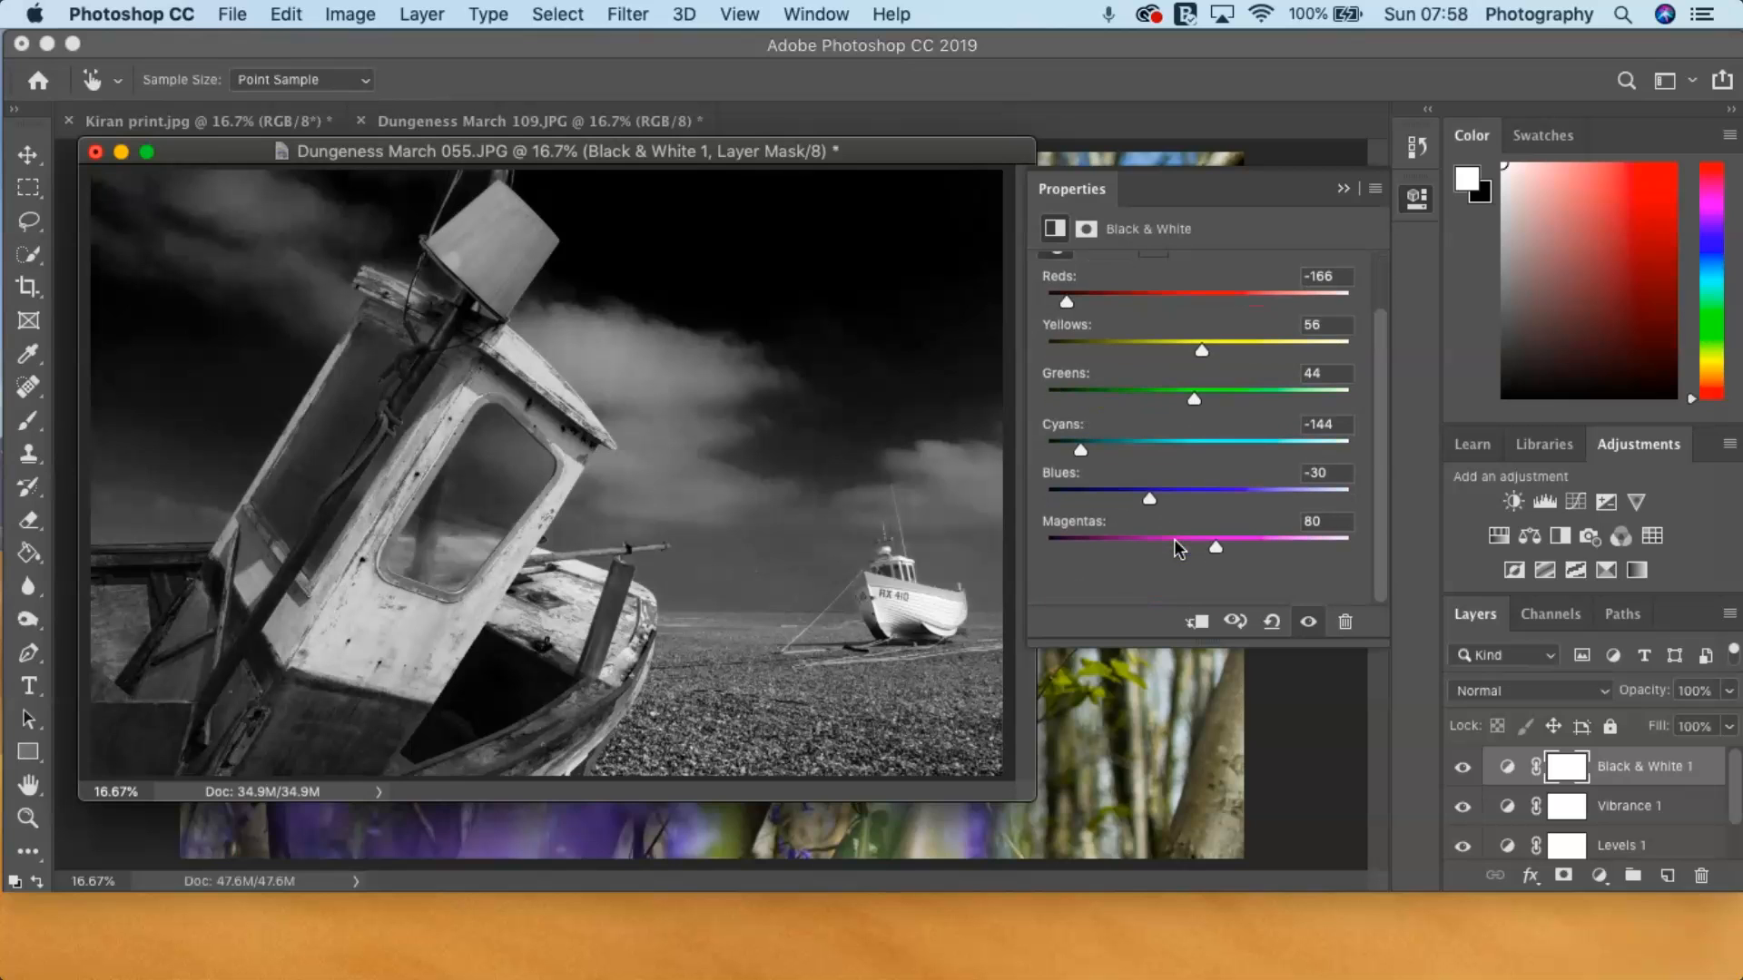
scroll(1177, 323, "up", 3)
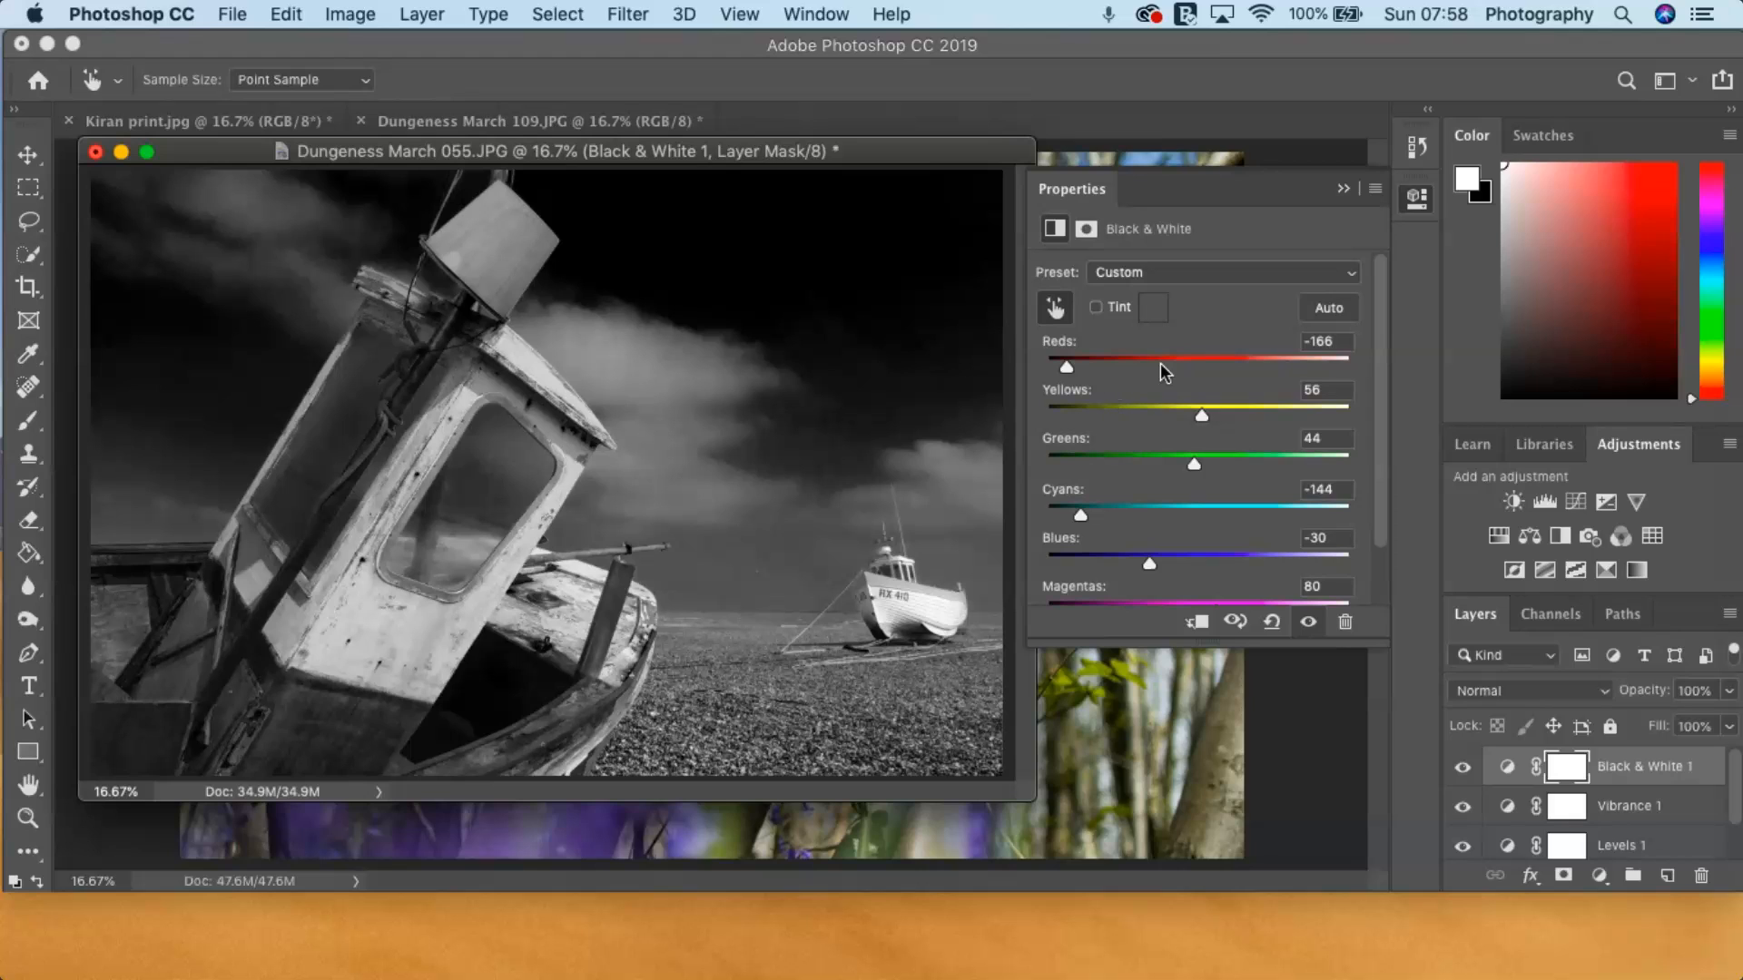
left_click(1094, 308)
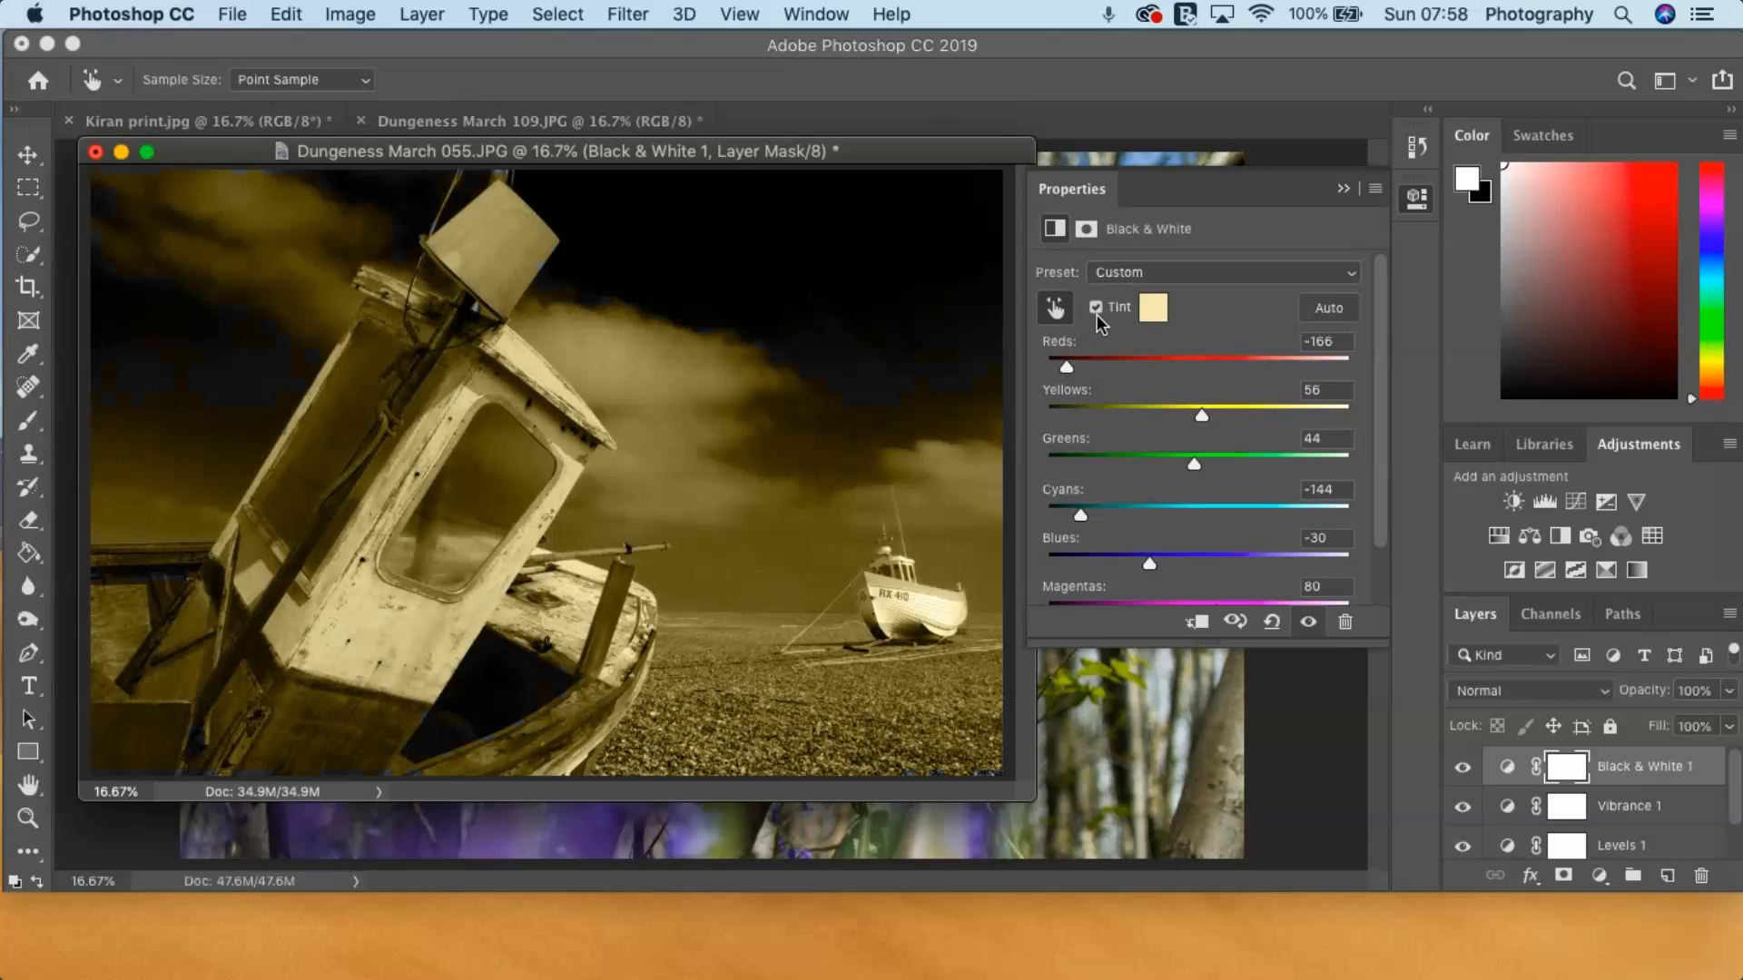
left_click(1095, 307)
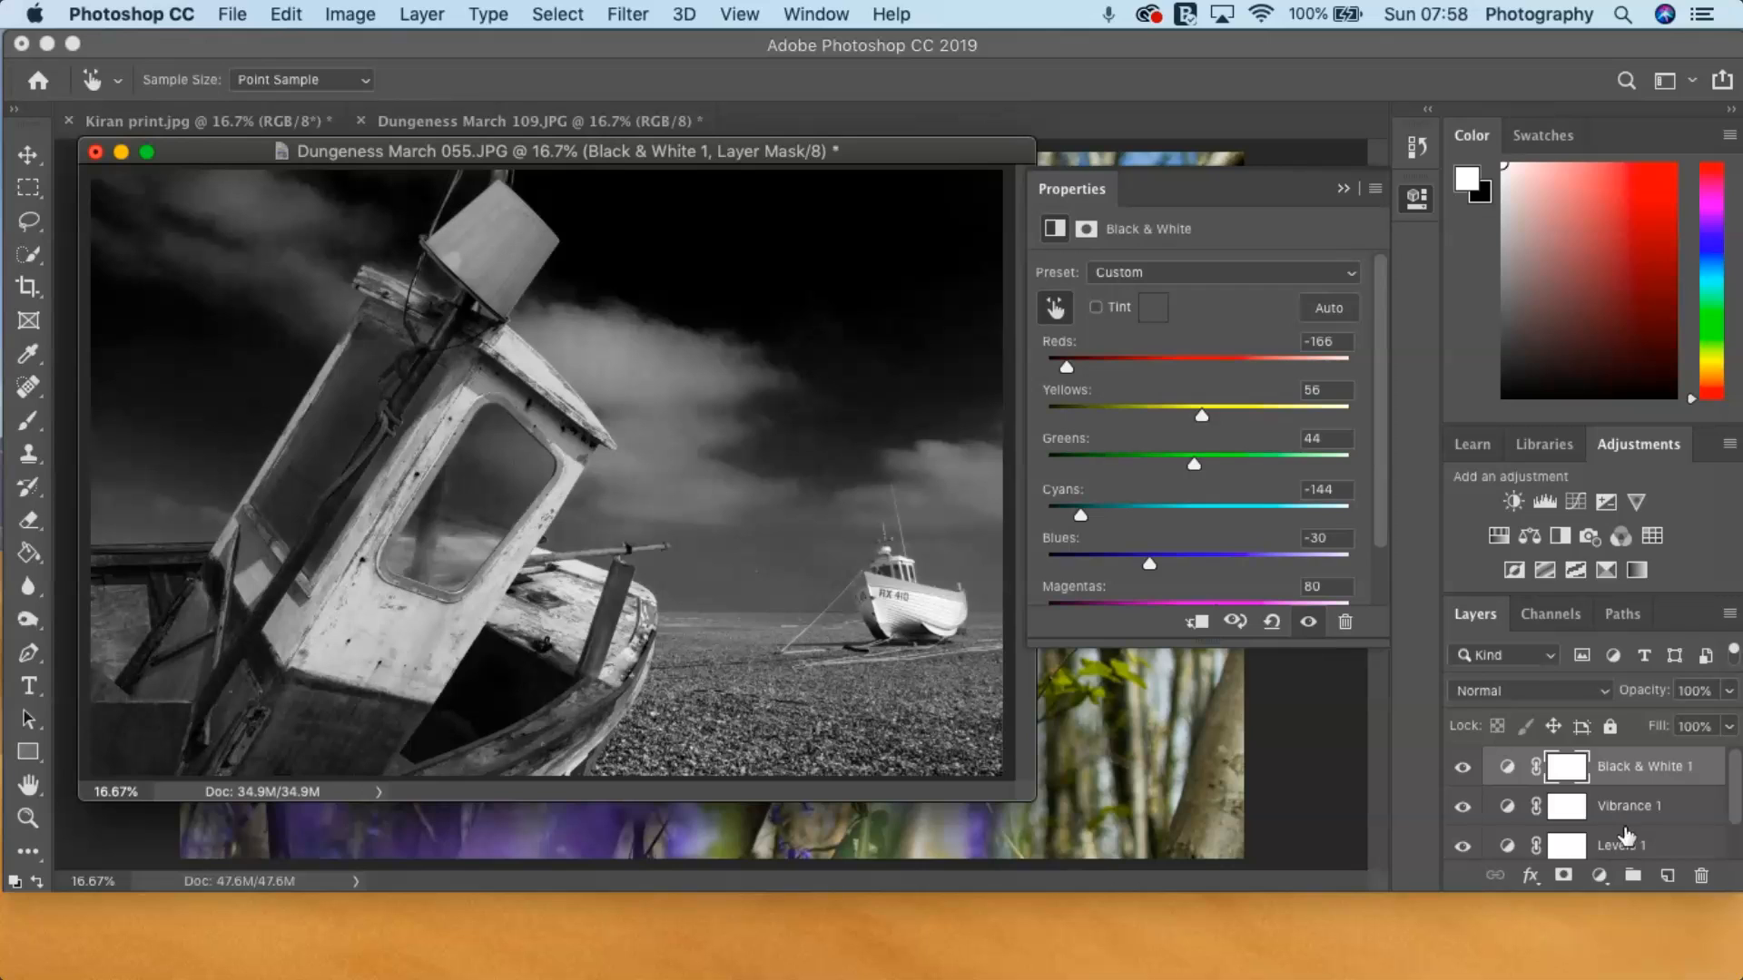
scroll(1626, 769, "down", 1)
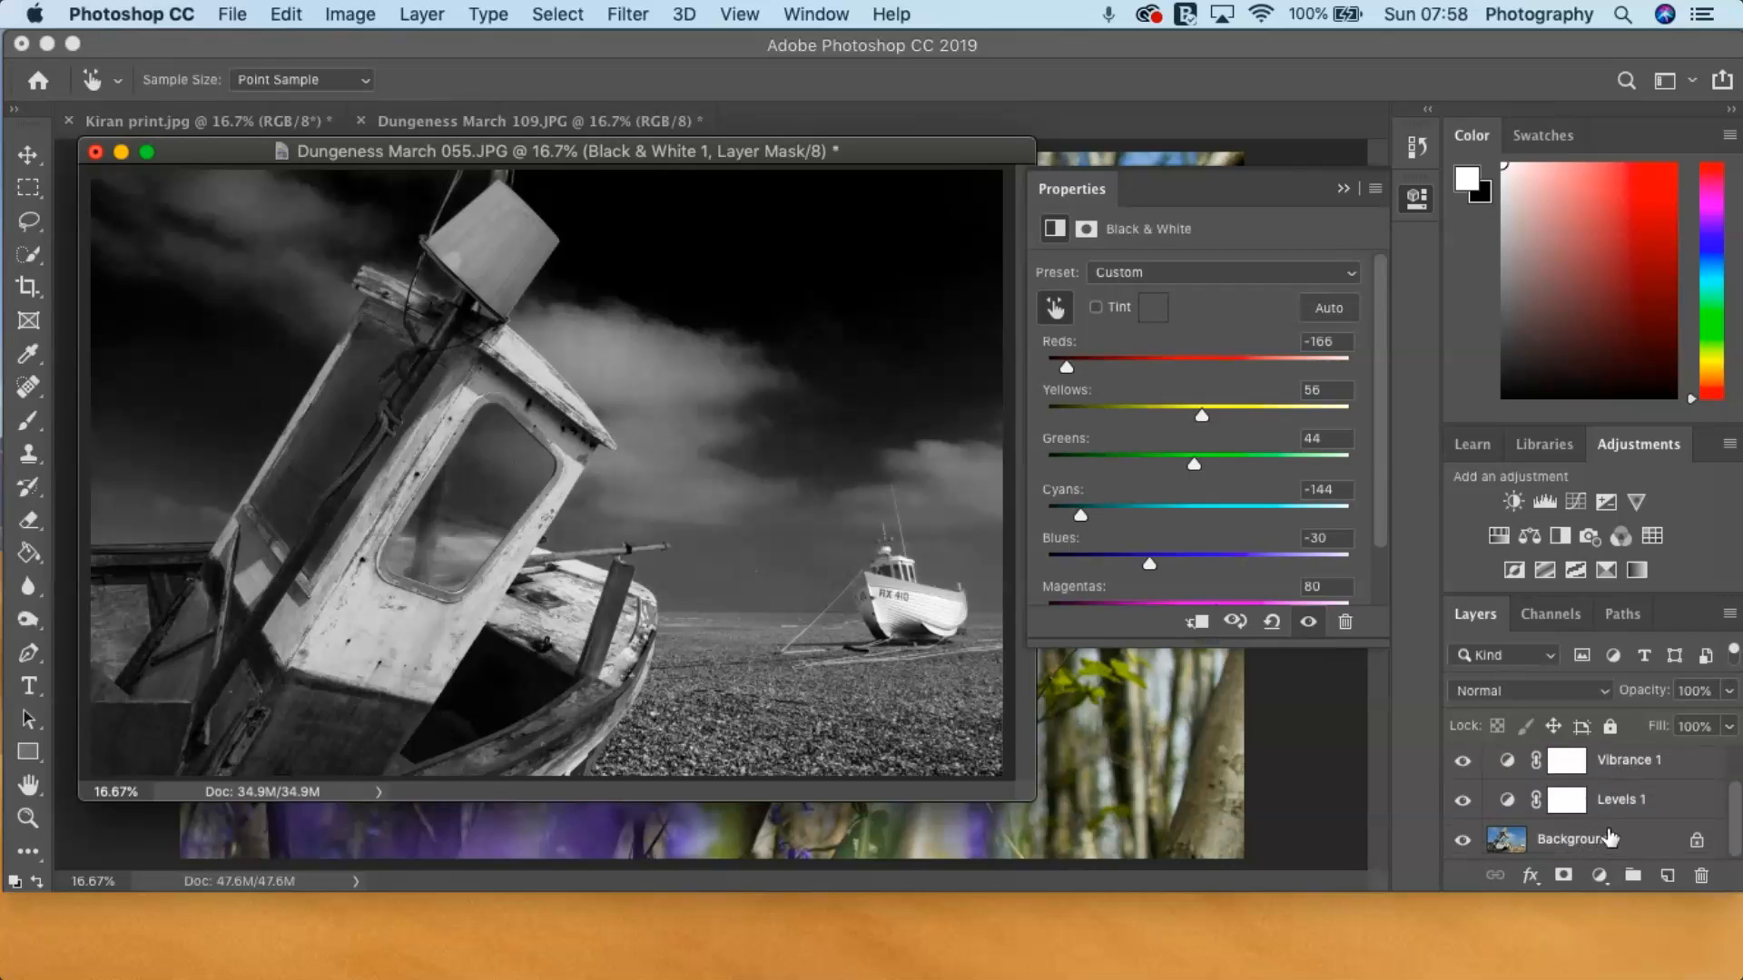
scroll(1614, 806, "up", 1)
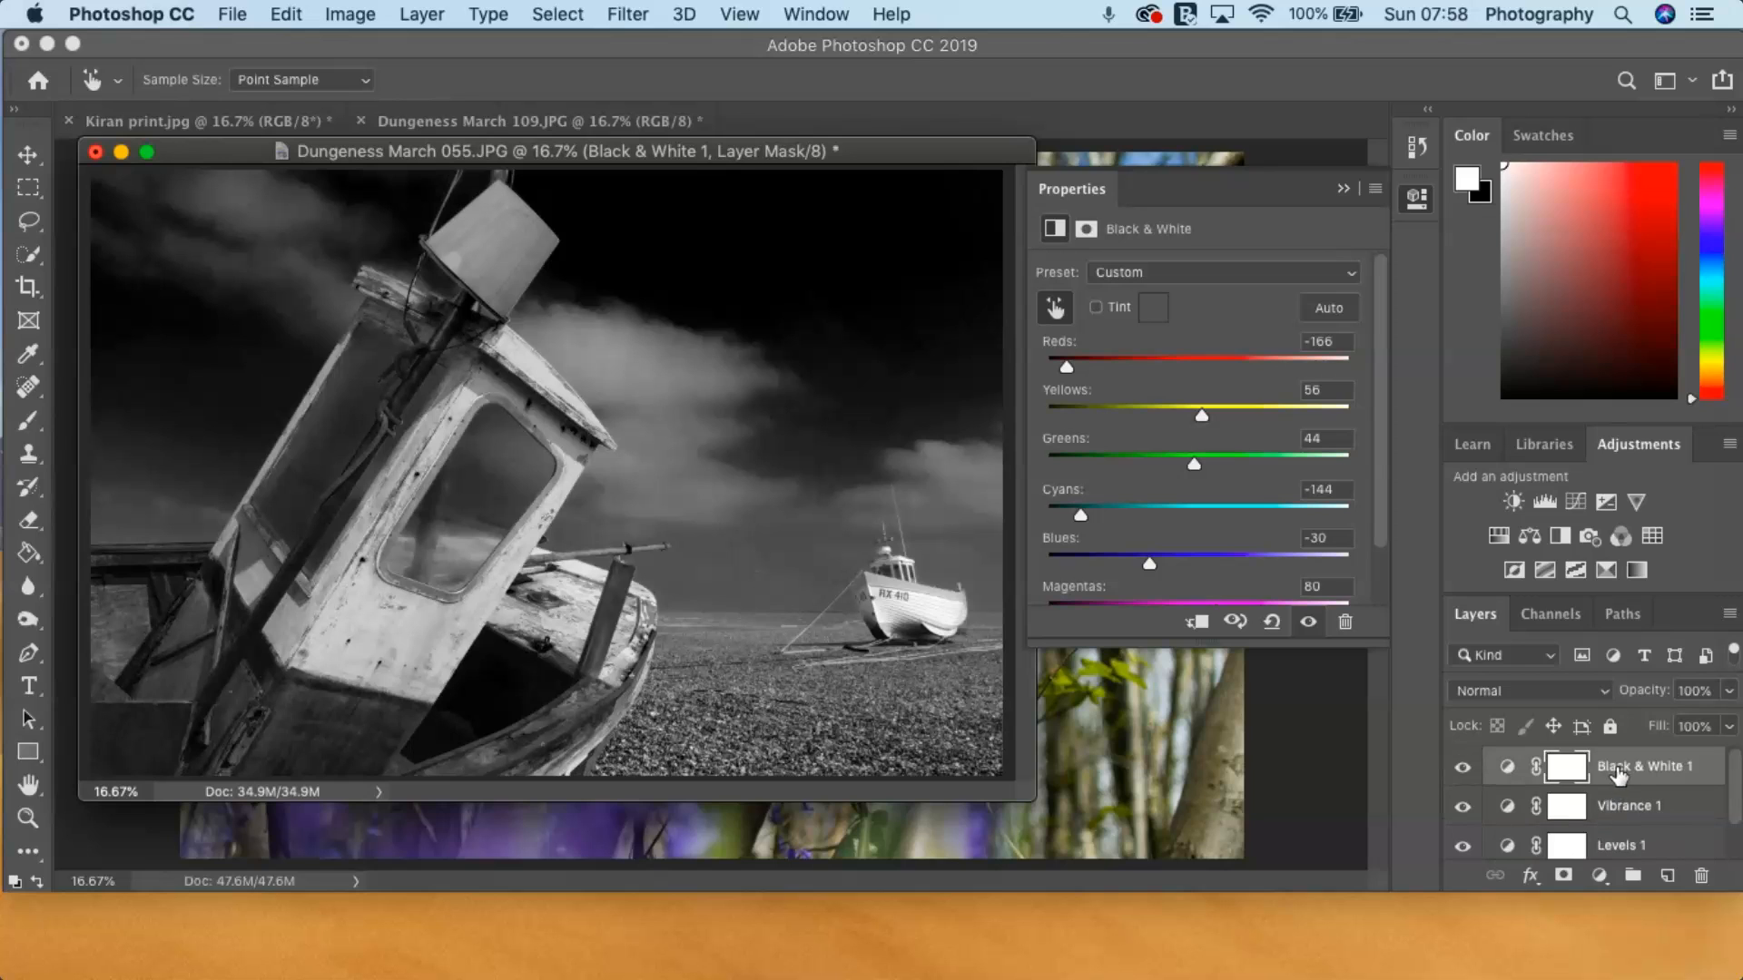